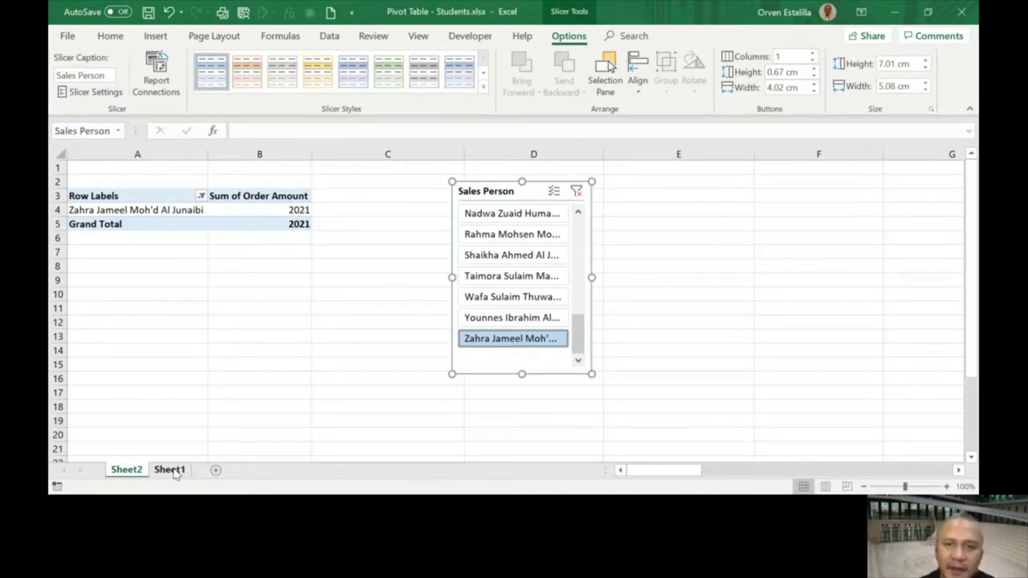
# Step: Rename the pivot table sheet to 'Task 1'
pyautogui.click(171, 471)
pyautogui.click(127, 474)
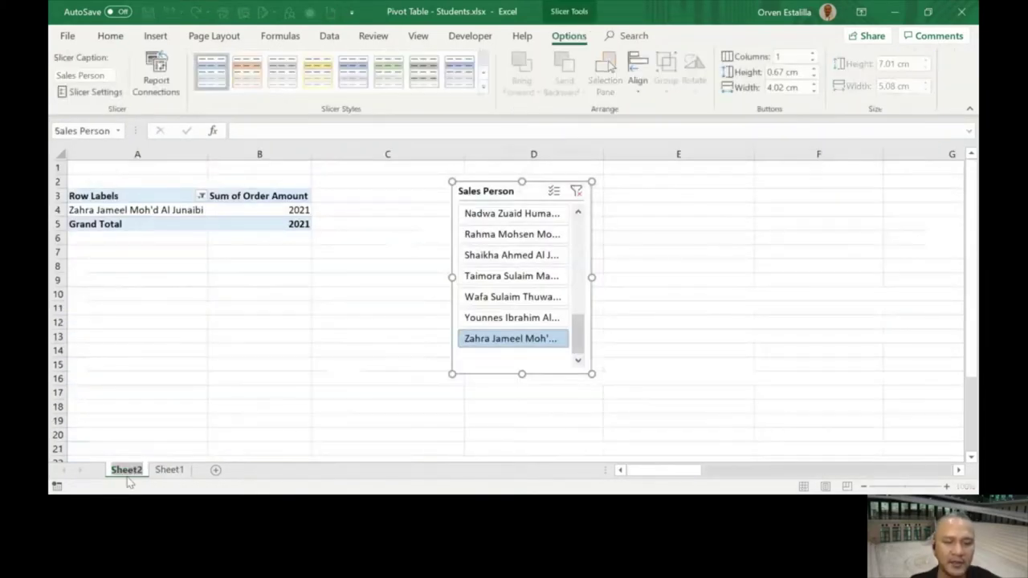
pyautogui.write('Task 1')
pyautogui.press('Return')
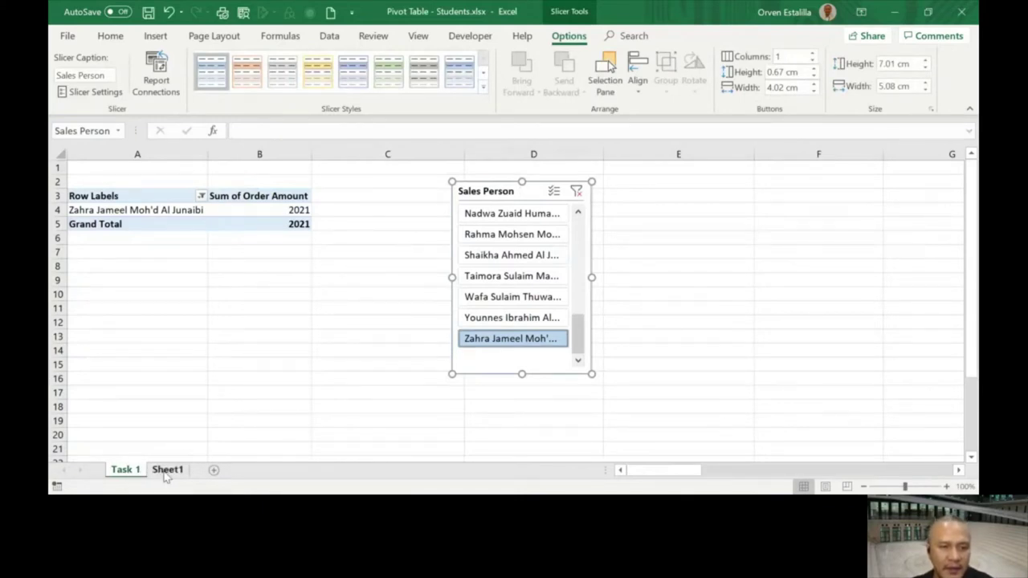
# Step: Move Sheet1 in front of Task 1 and return to the top of the sales data
pyautogui.moveTo(164, 474); pyautogui.dragTo(137, 474)
pyautogui.click(495, 184)
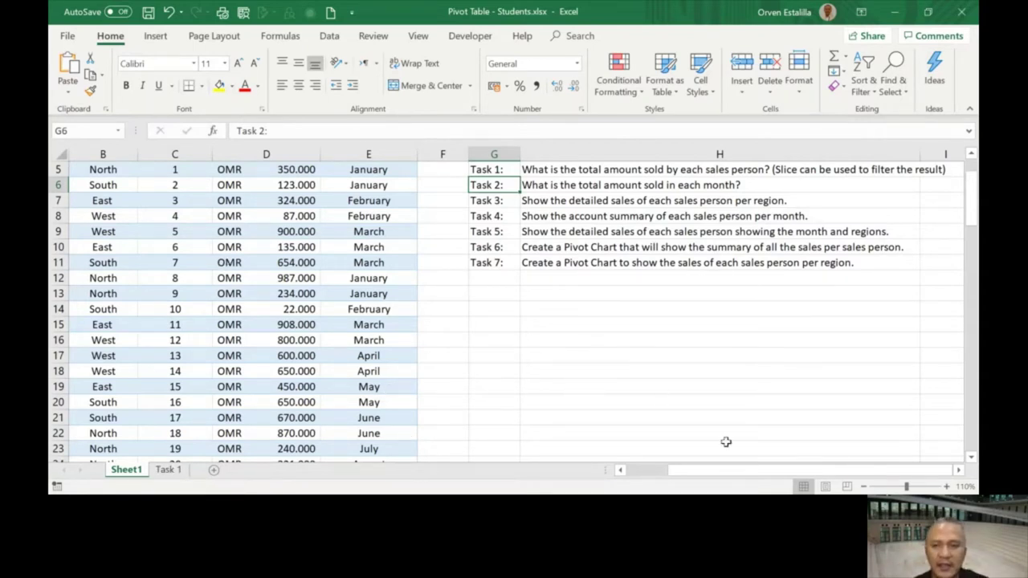
pyautogui.moveTo(706, 471); pyautogui.dragTo(643, 471)
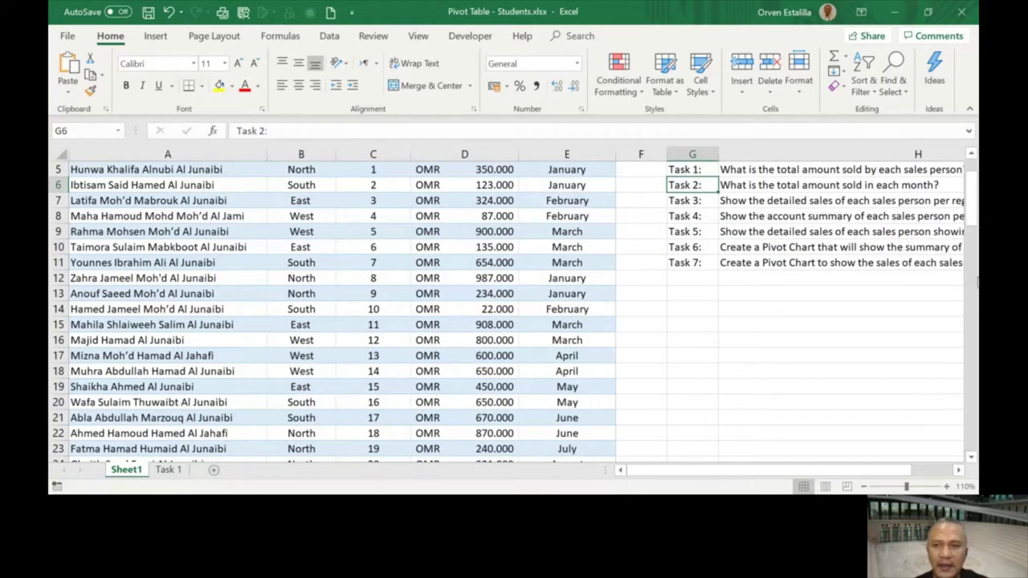
pyautogui.scroll(2, 241, 241)
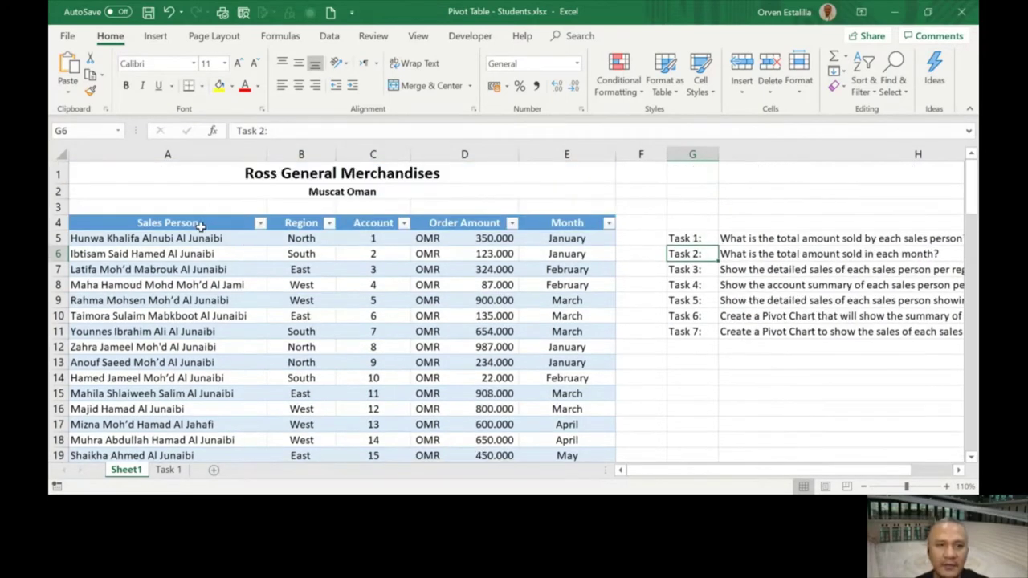
# Step: Create a new PivotTable from the whole sales table on a new worksheet
pyautogui.moveTo(200, 225); pyautogui.dragTo(585, 431)
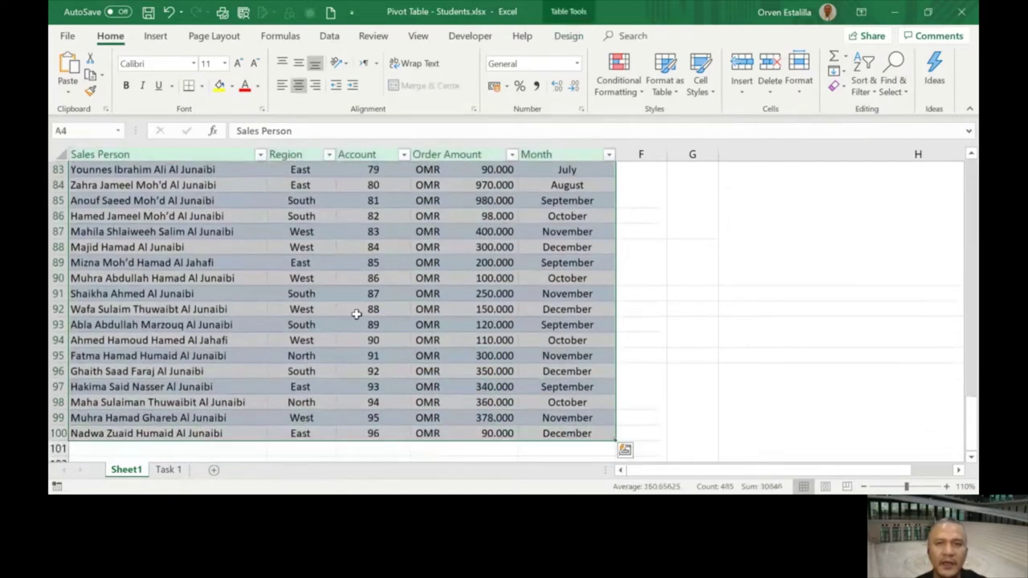
pyautogui.click(155, 36)
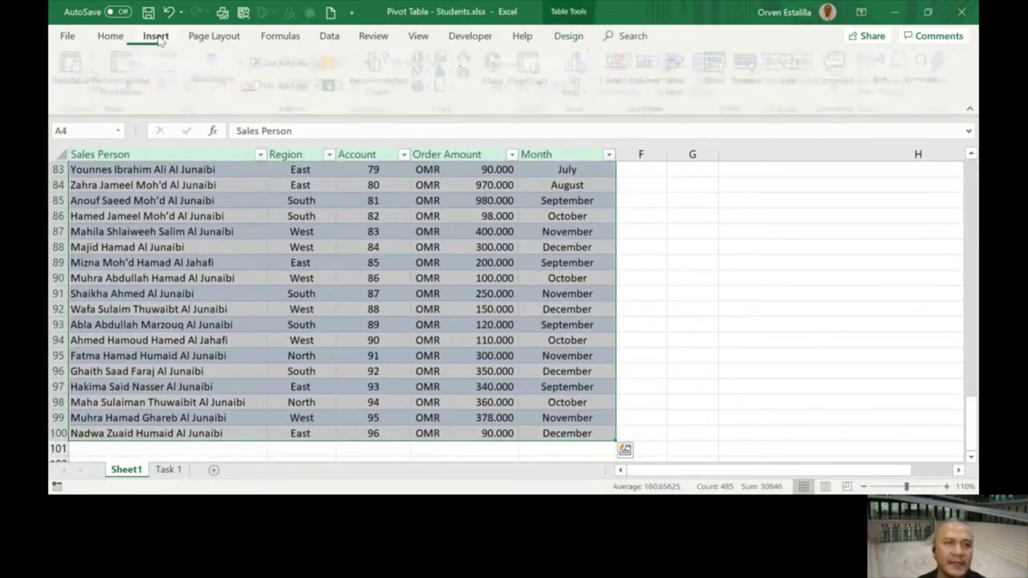
pyautogui.click(74, 84)
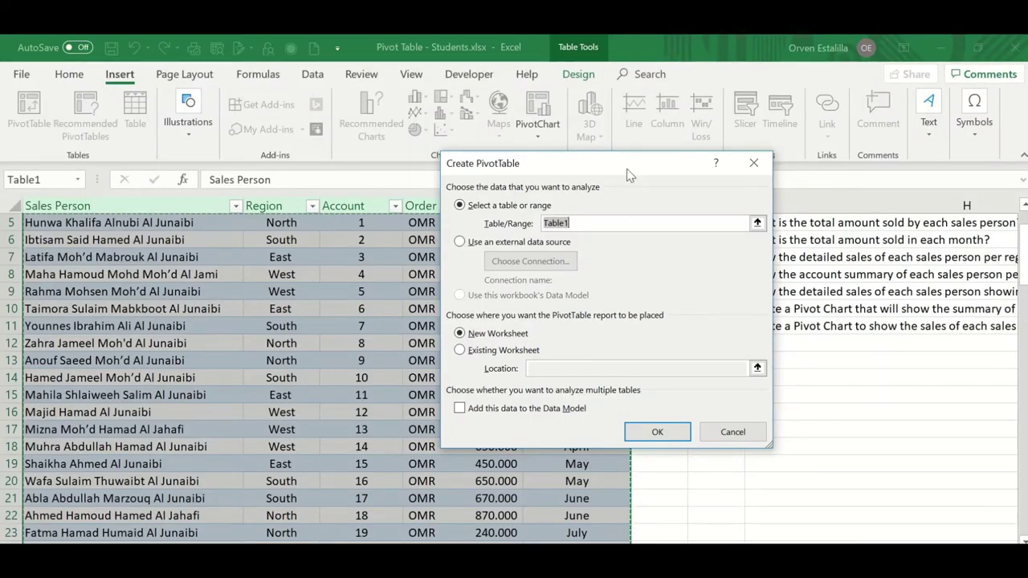
pyautogui.click(658, 433)
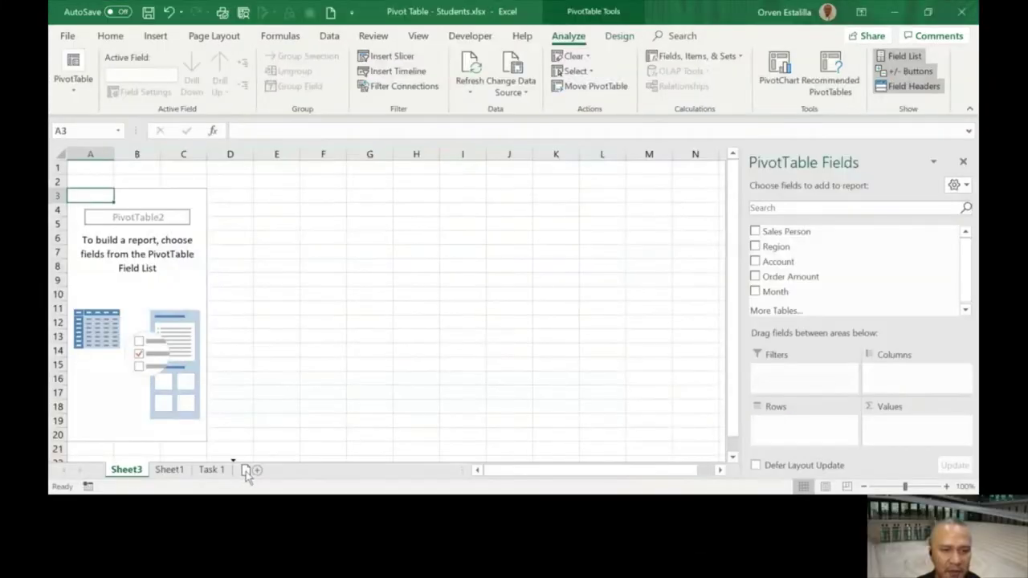
# Step: Move the new pivot sheet after Task 1 and rename it 'Task 2'
pyautogui.moveTo(247, 473); pyautogui.dragTo(230, 476)
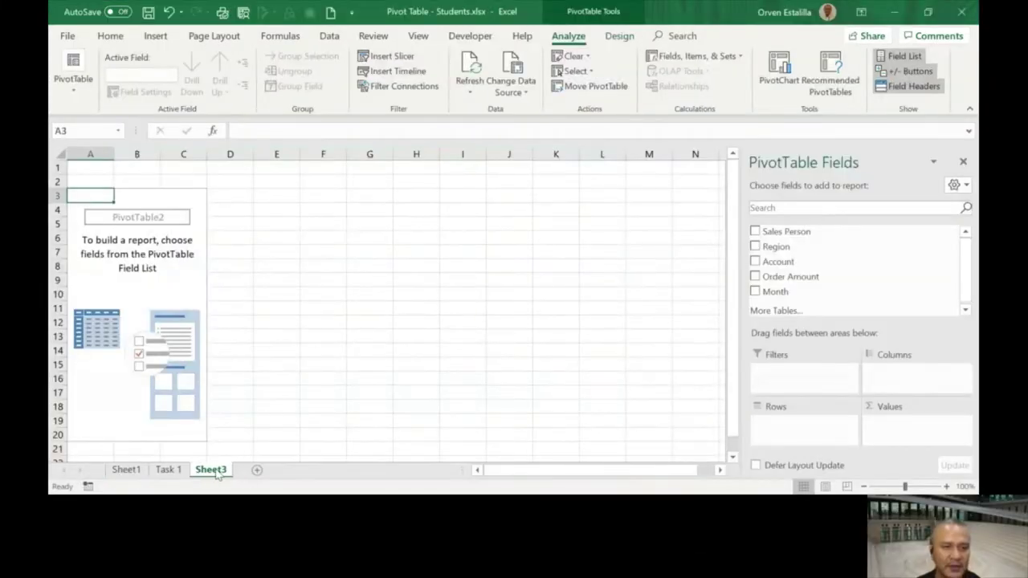
pyautogui.doubleClick(211, 470)
pyautogui.write('Task 2')
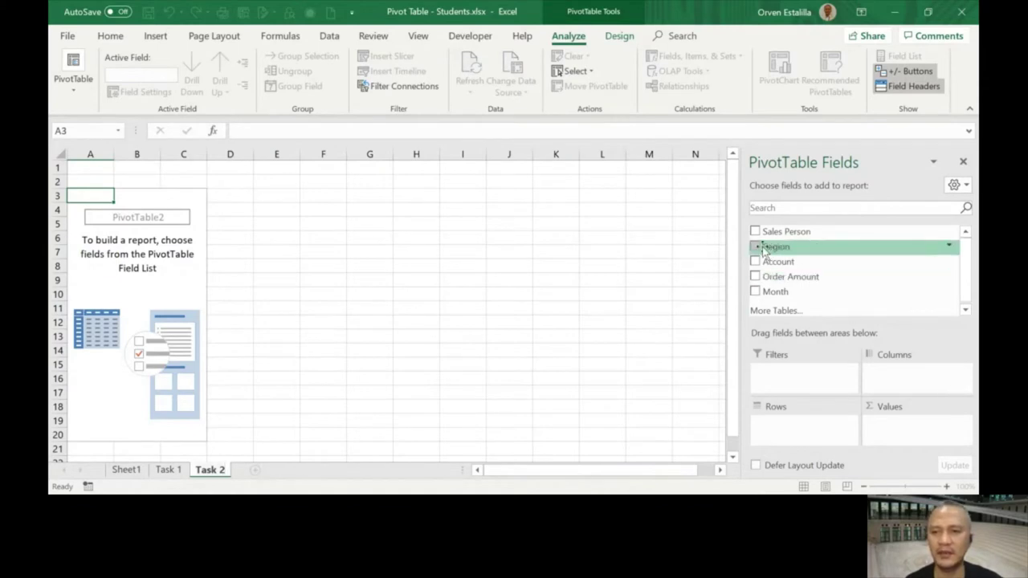
# Step: Sum Order Amount by Month in the Task 2 pivot, sorted A to Z
pyautogui.click(755, 276)
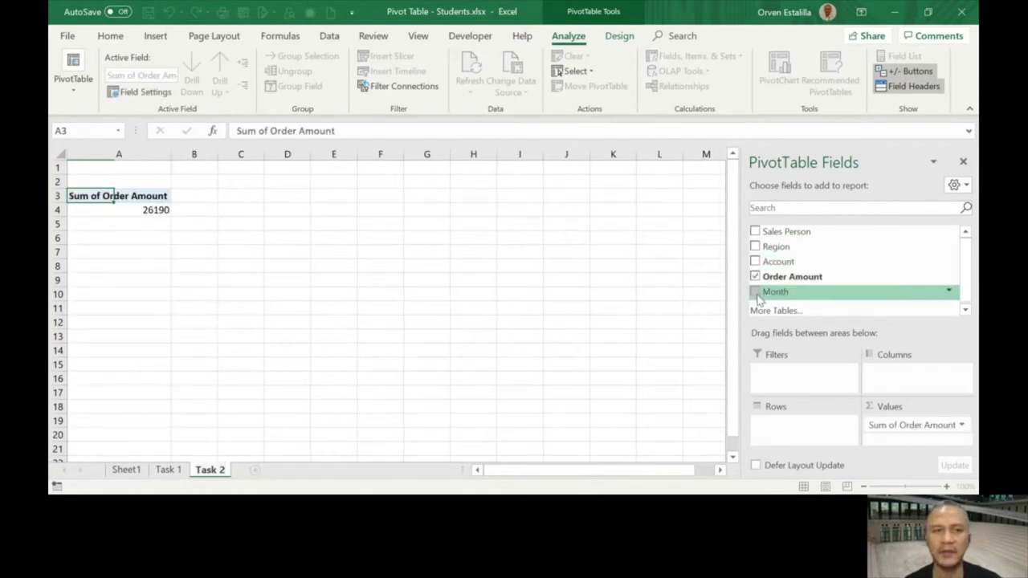
pyautogui.click(755, 292)
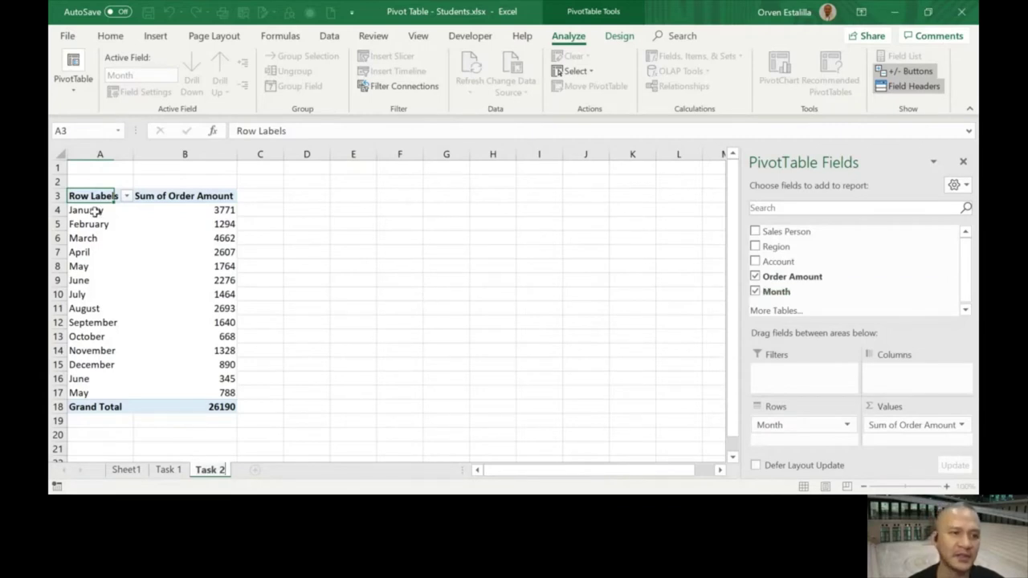
pyautogui.click(126, 197)
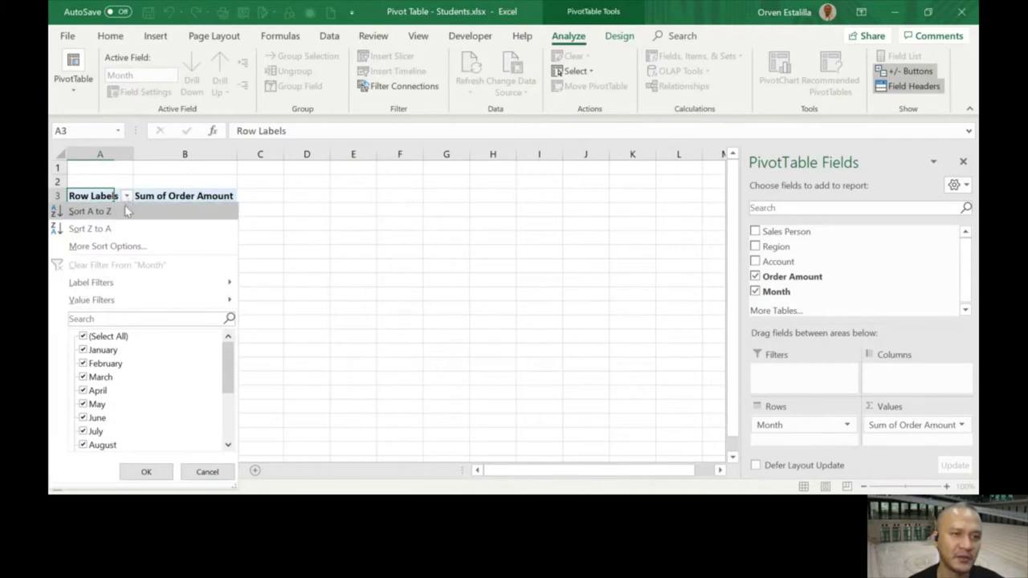
pyautogui.click(125, 208)
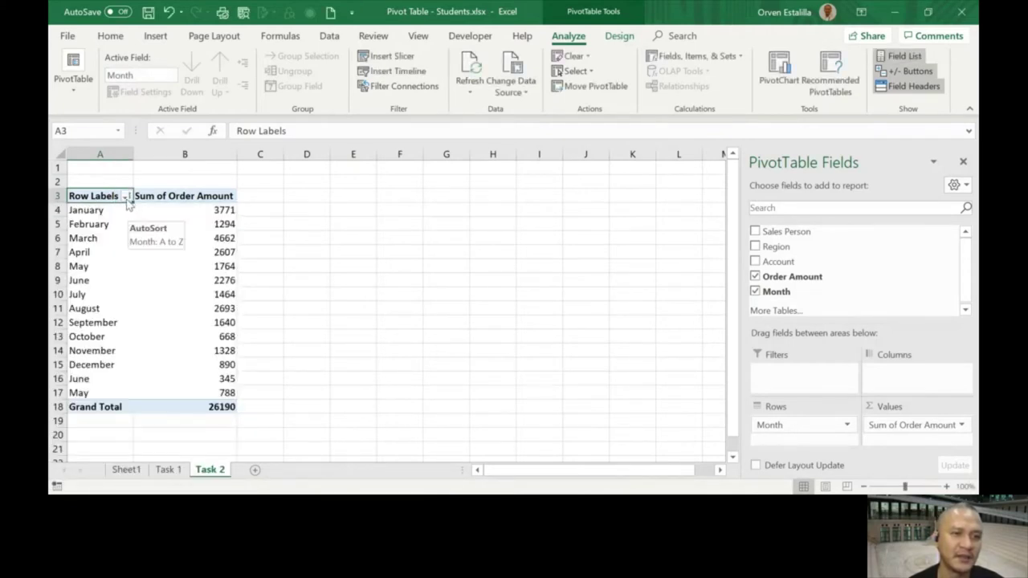
# Step: Close the month sort options and return to Sheet1's sales data
pyautogui.click(127, 197)
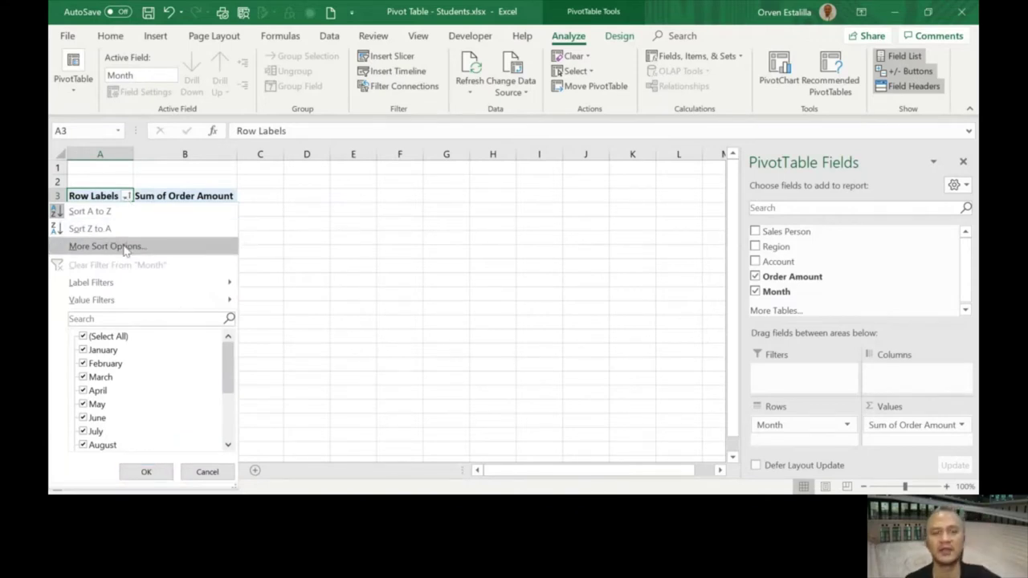
pyautogui.click(353, 201)
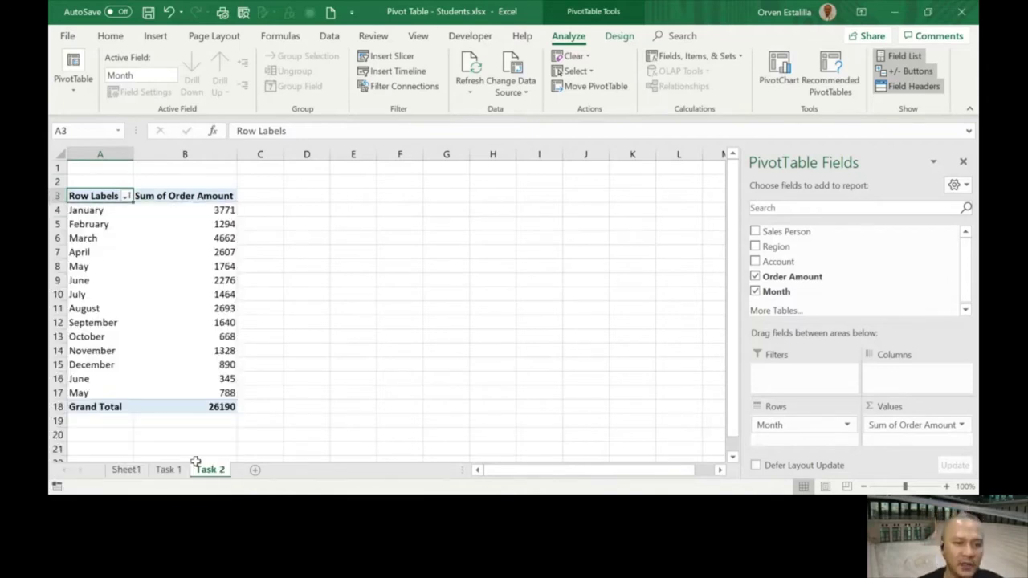
pyautogui.click(127, 471)
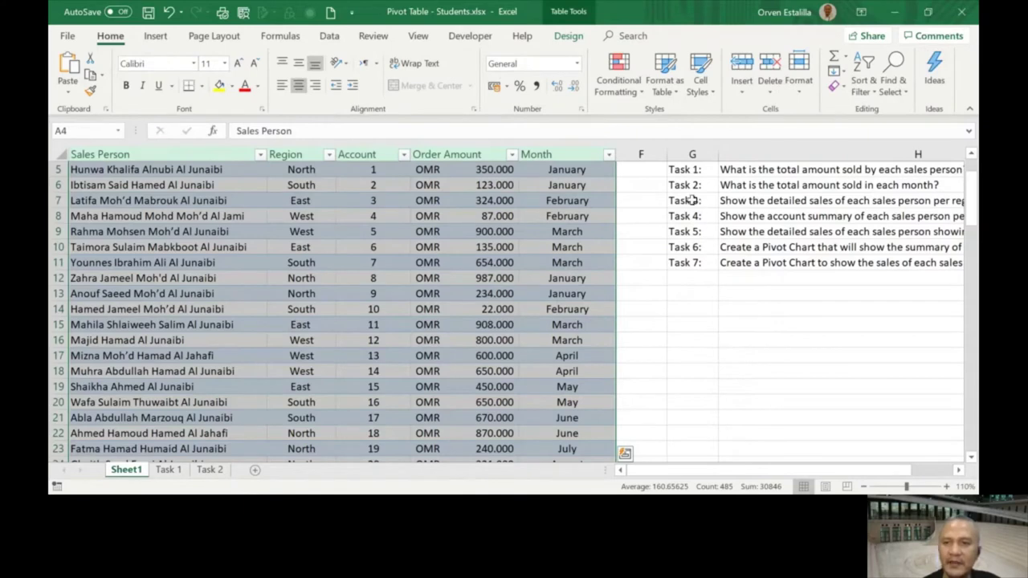
# Step: Select the sales table from A4 to the last row of column E and start an Insert PivotTable
pyautogui.moveTo(692, 201); pyautogui.dragTo(968, 206)
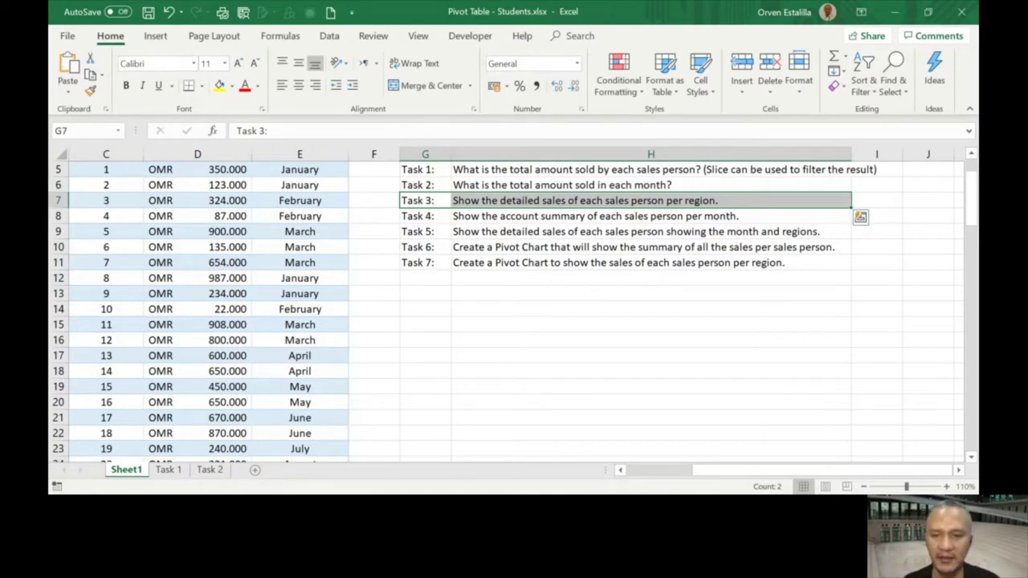
pyautogui.hscroll(-2, 643, 234)
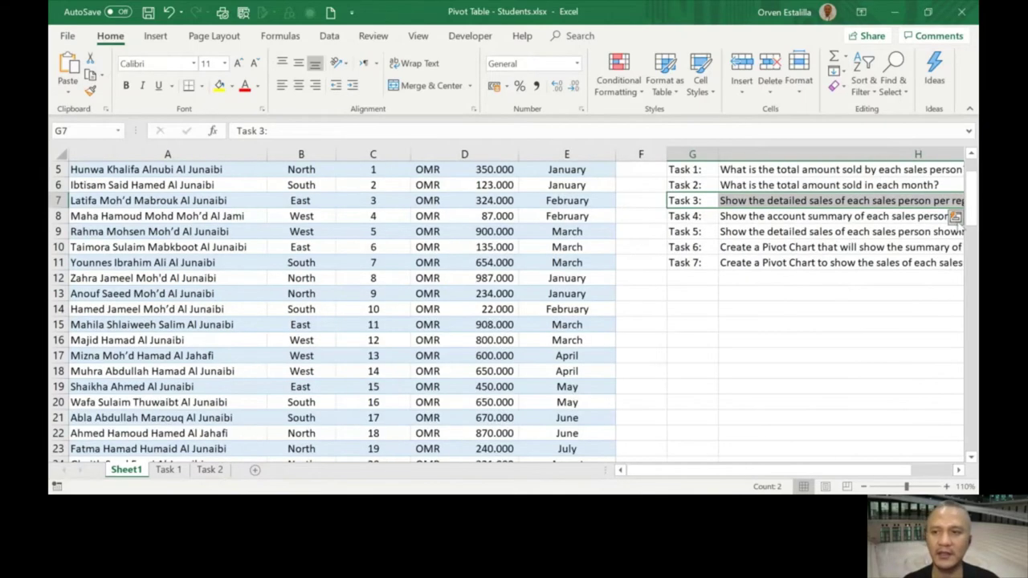
pyautogui.scroll(2, 767, 322)
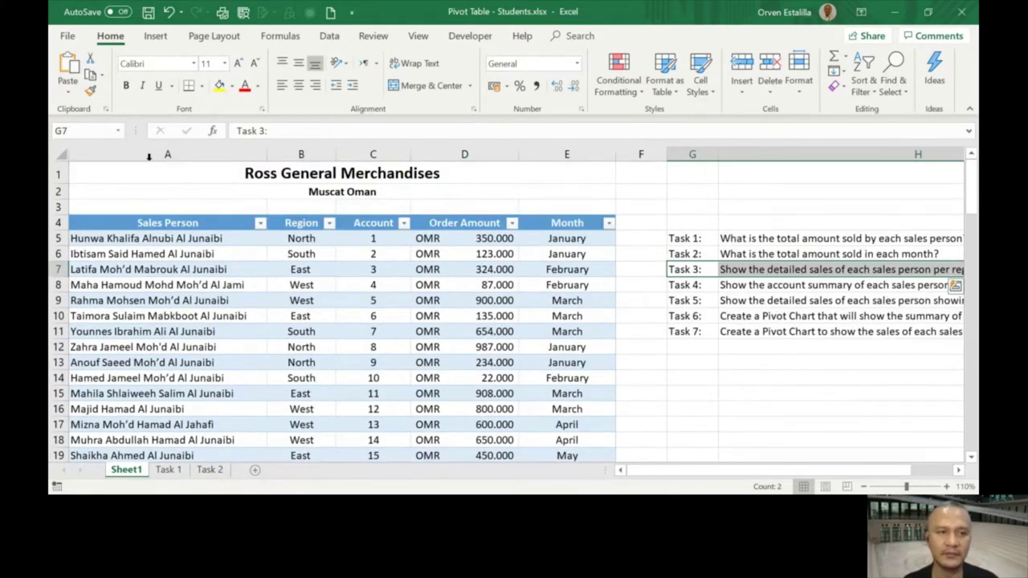
pyautogui.moveTo(127, 224); pyautogui.dragTo(562, 438)
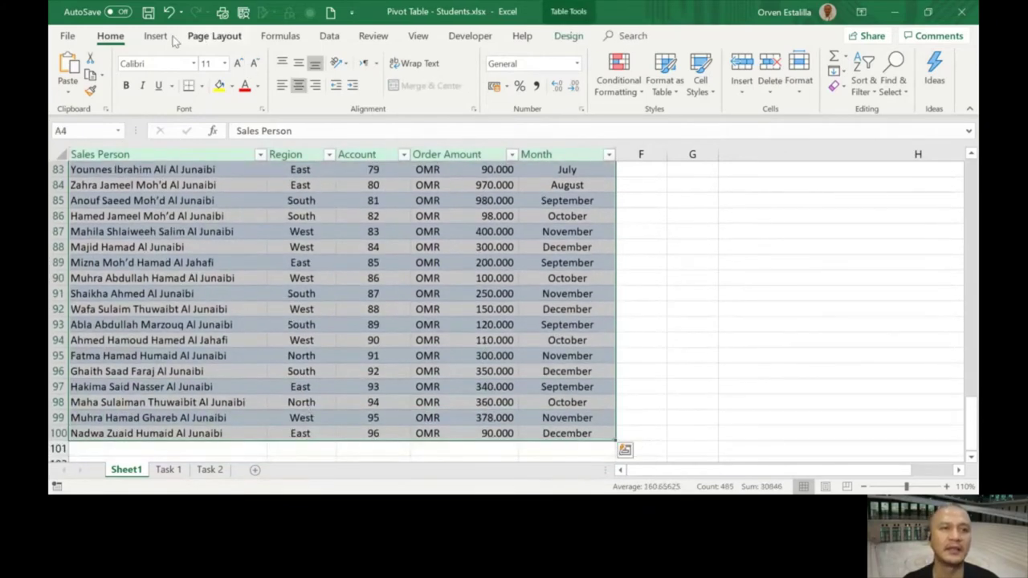
pyautogui.click(155, 36)
pyautogui.click(87, 73)
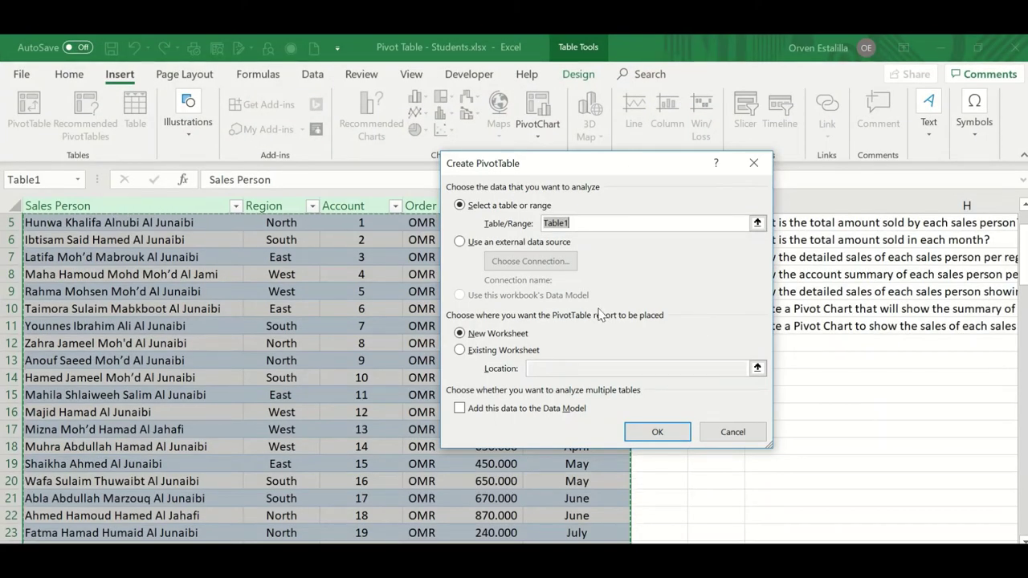
# Step: Create the pivot on a new sheet with Sales Person, Region and Order Amount fields
pyautogui.click(657, 432)
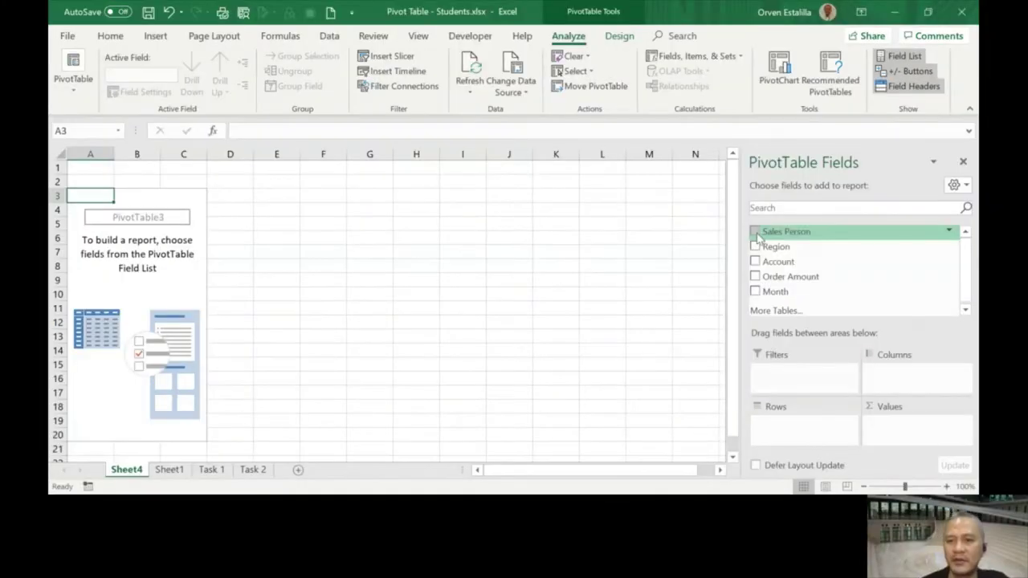
pyautogui.click(756, 232)
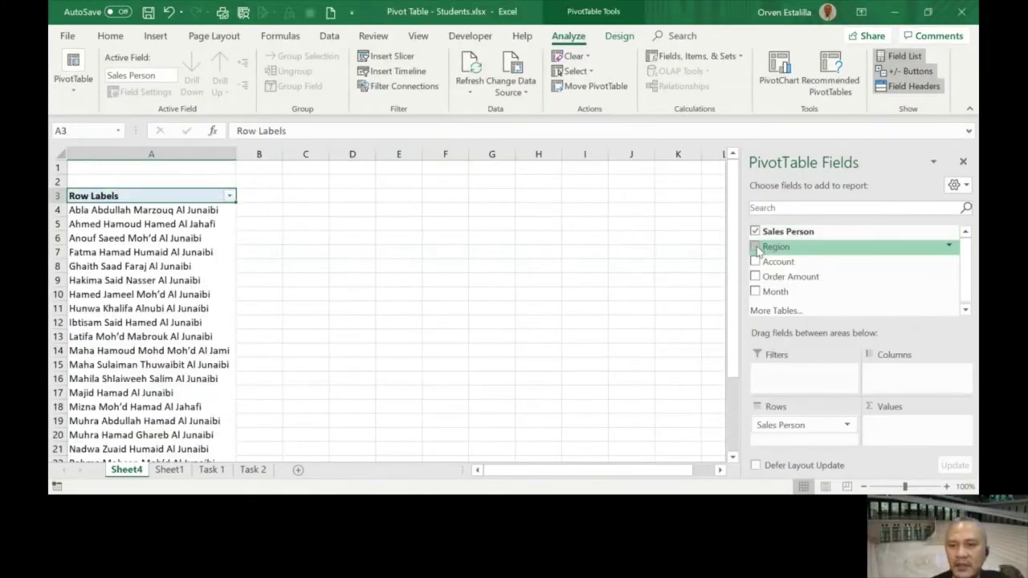
pyautogui.click(756, 248)
pyautogui.click(755, 277)
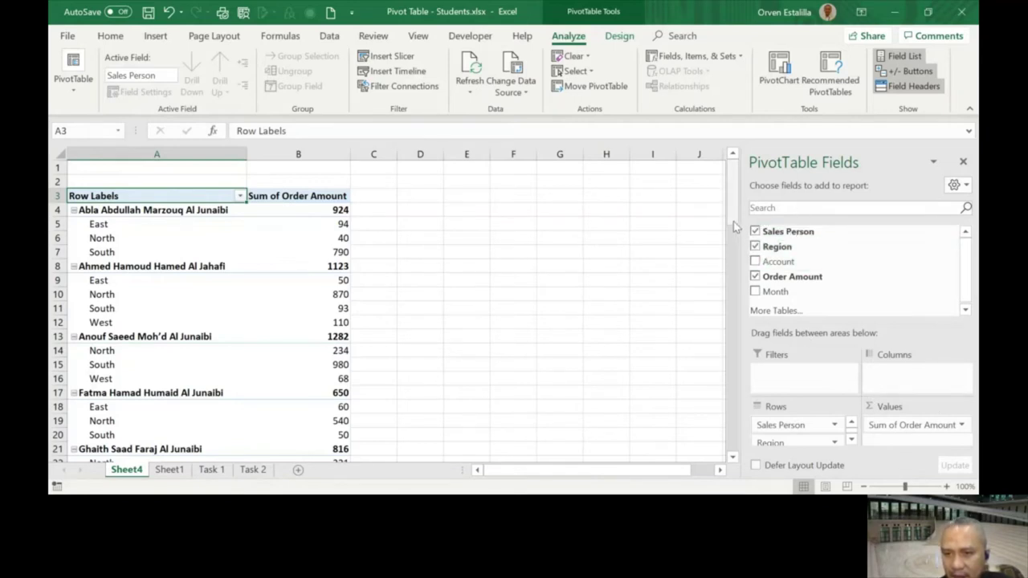
# Step: Move Region from the Rows area to the Columns area
pyautogui.click(852, 441)
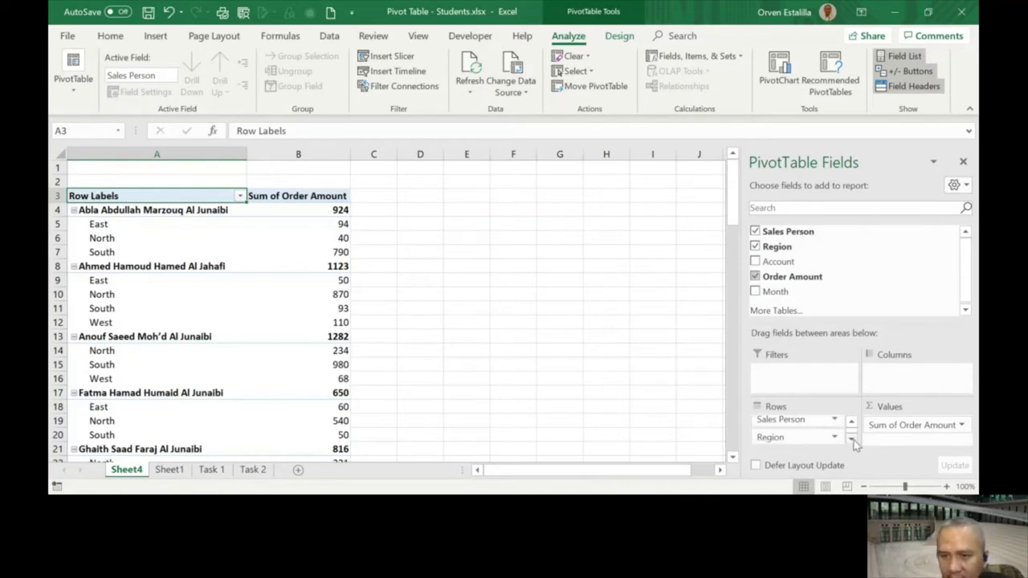
pyautogui.click(852, 423)
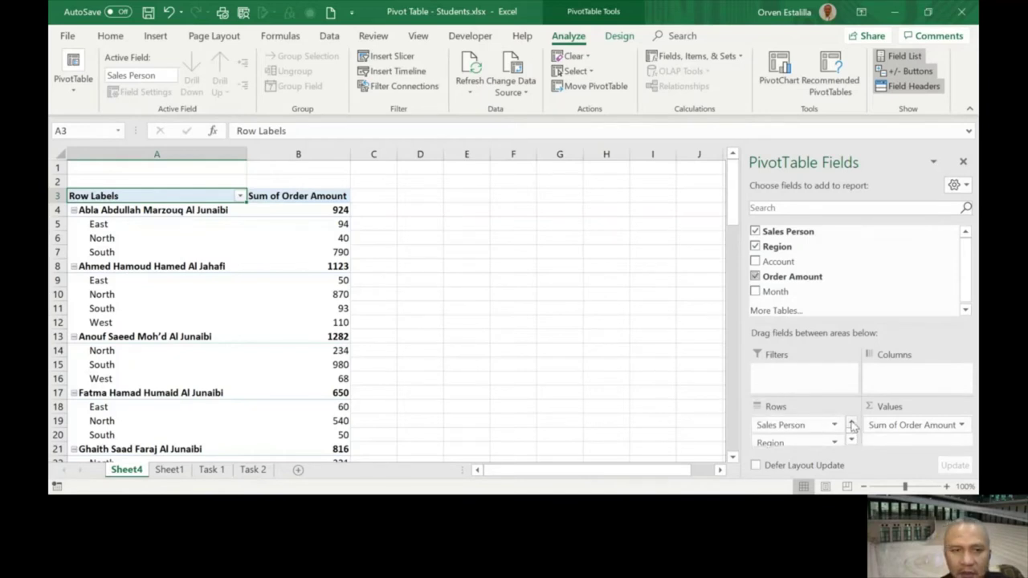
pyautogui.moveTo(783, 443); pyautogui.dragTo(921, 380)
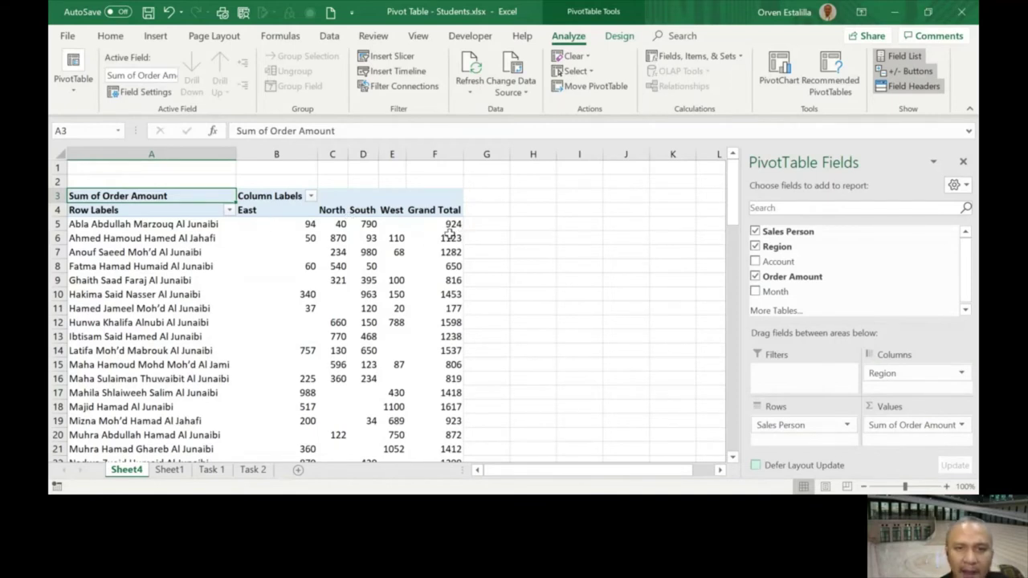
# Step: Rename Sheet4 to 'Task 3' and move it after Task 2
pyautogui.moveTo(444, 227)
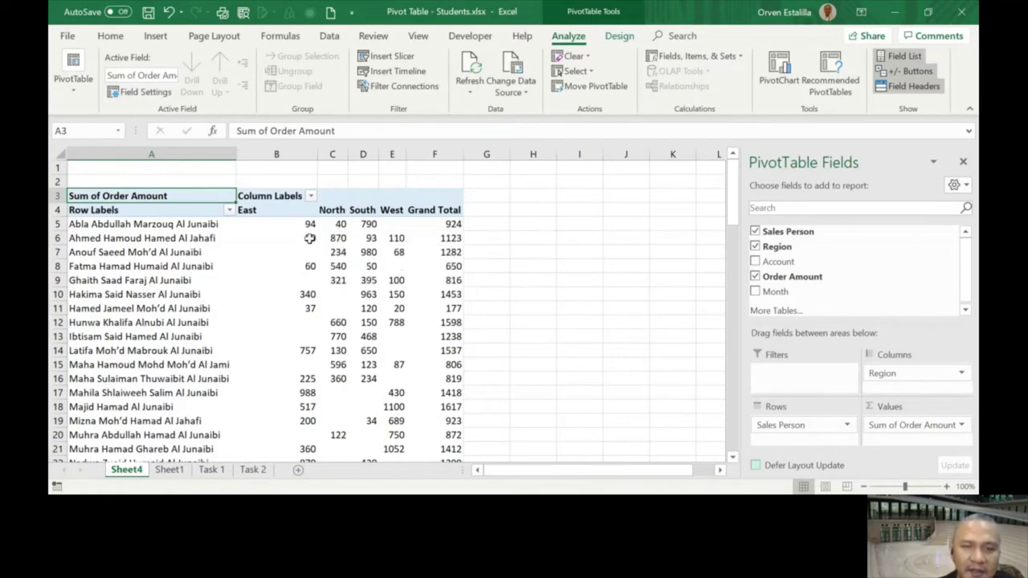
pyautogui.moveTo(321, 243)
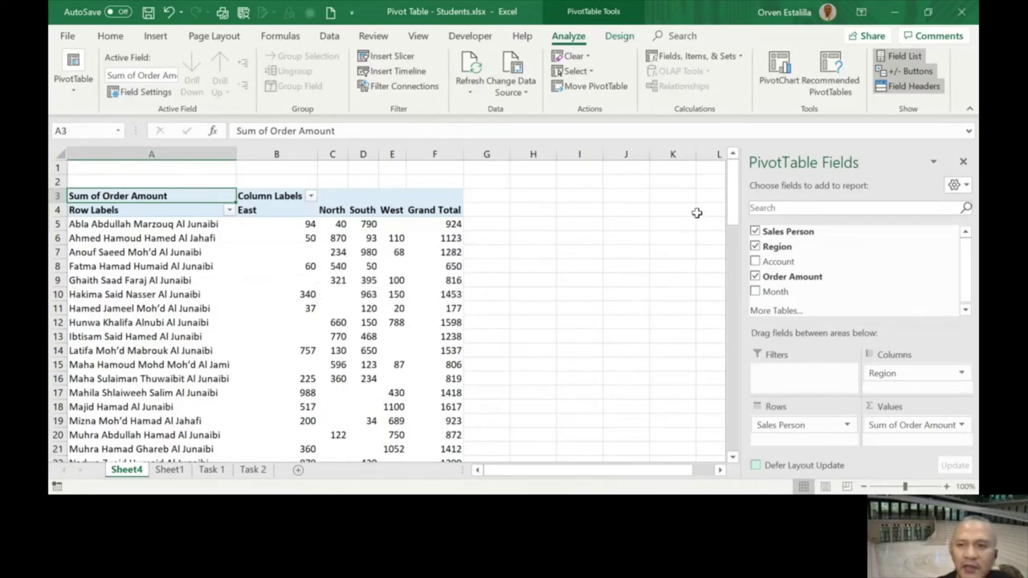
pyautogui.moveTo(733, 213)
pyautogui.mouseDown()
pyautogui.moveTo(745, 277)
pyautogui.moveTo(735, 211)
pyautogui.mouseUp()
pyautogui.doubleClick(141, 473)
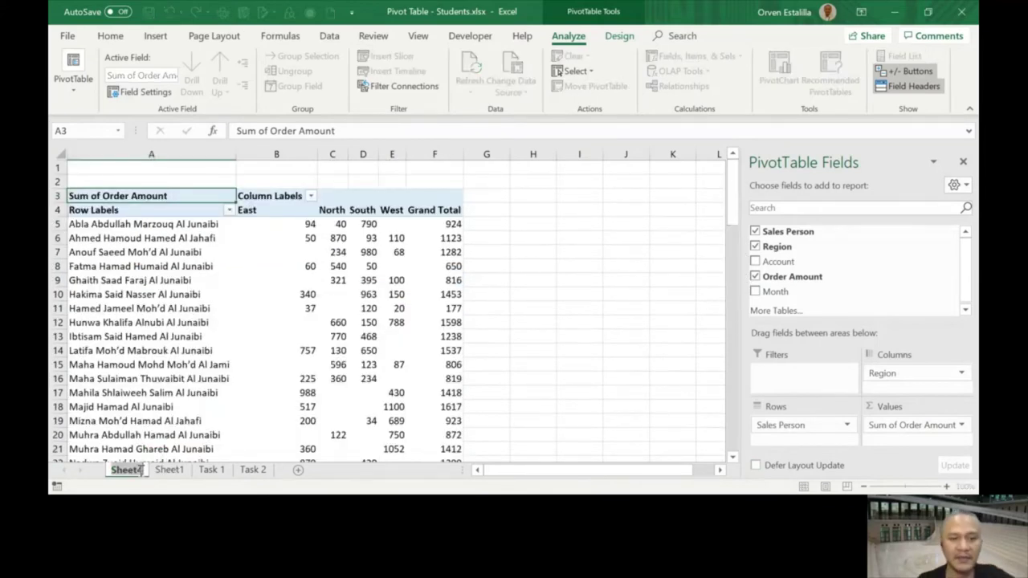
pyautogui.write('Task 3')
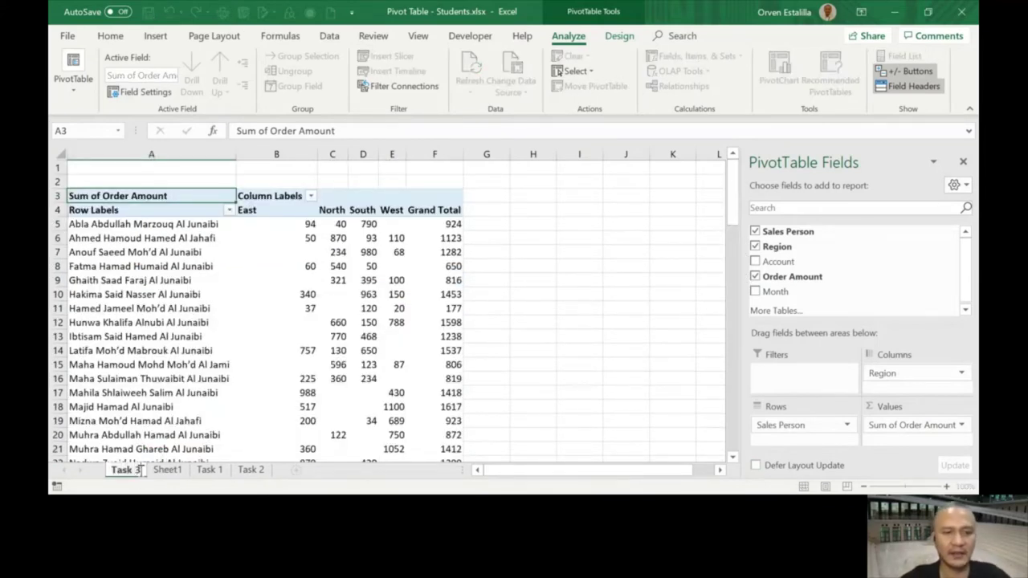
pyautogui.press('Return')
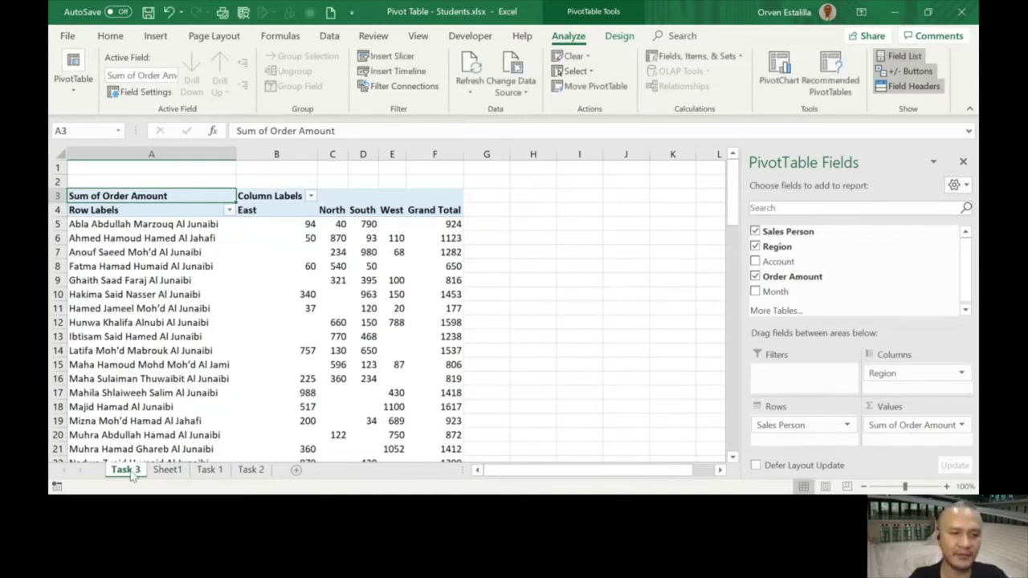
pyautogui.moveTo(233, 476); pyautogui.dragTo(281, 477)
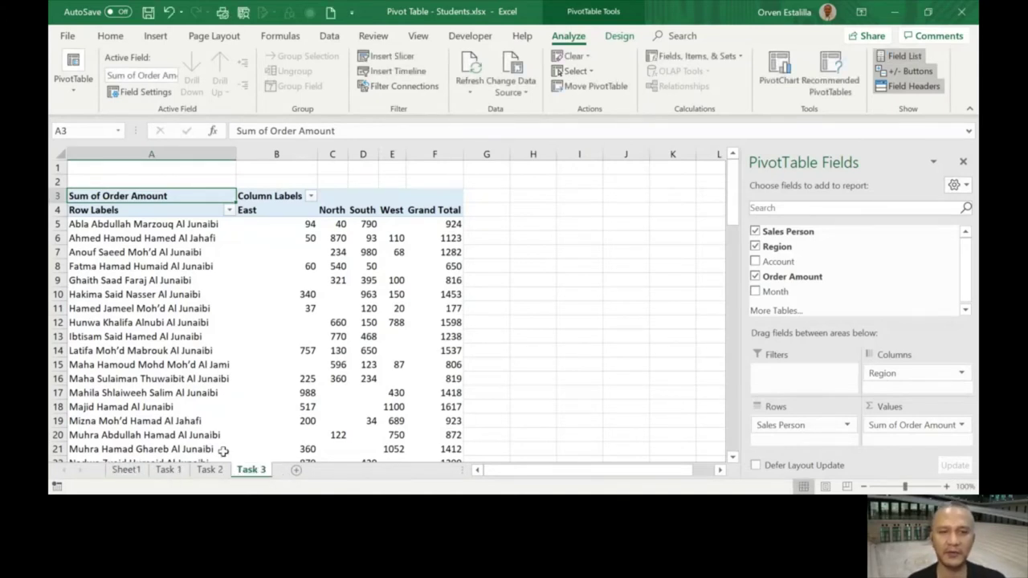
# Step: From Sheet1's sales data, insert a PivotTable on a new worksheet, Sheet5
pyautogui.click(126, 470)
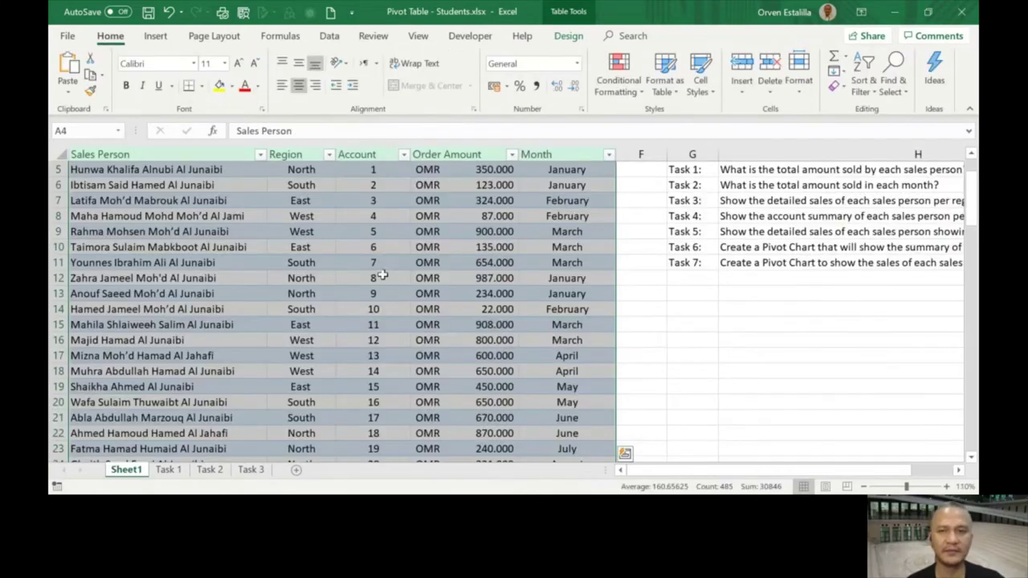
pyautogui.moveTo(811, 470); pyautogui.dragTo(850, 477)
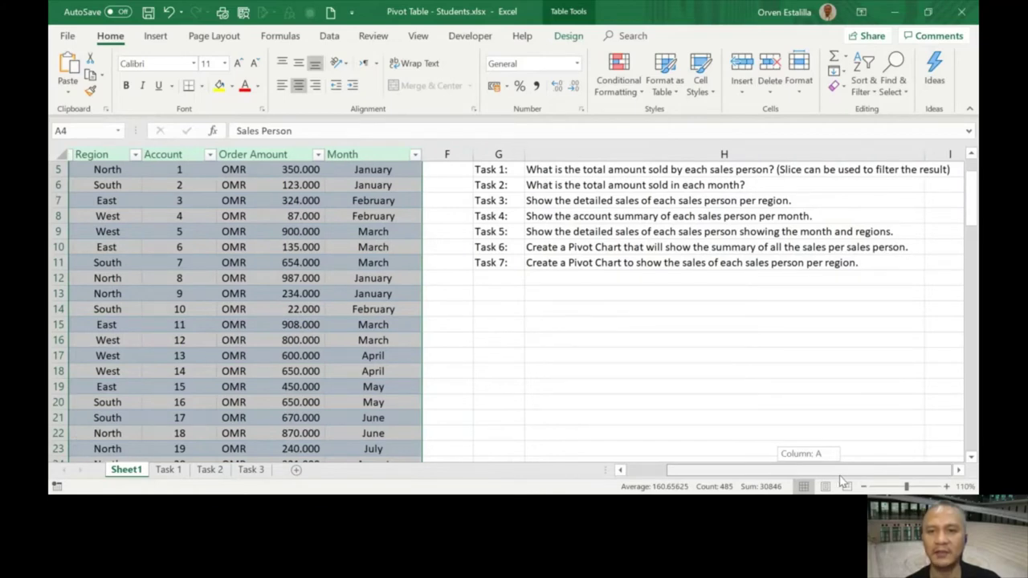
pyautogui.moveTo(843, 481); pyautogui.dragTo(767, 481)
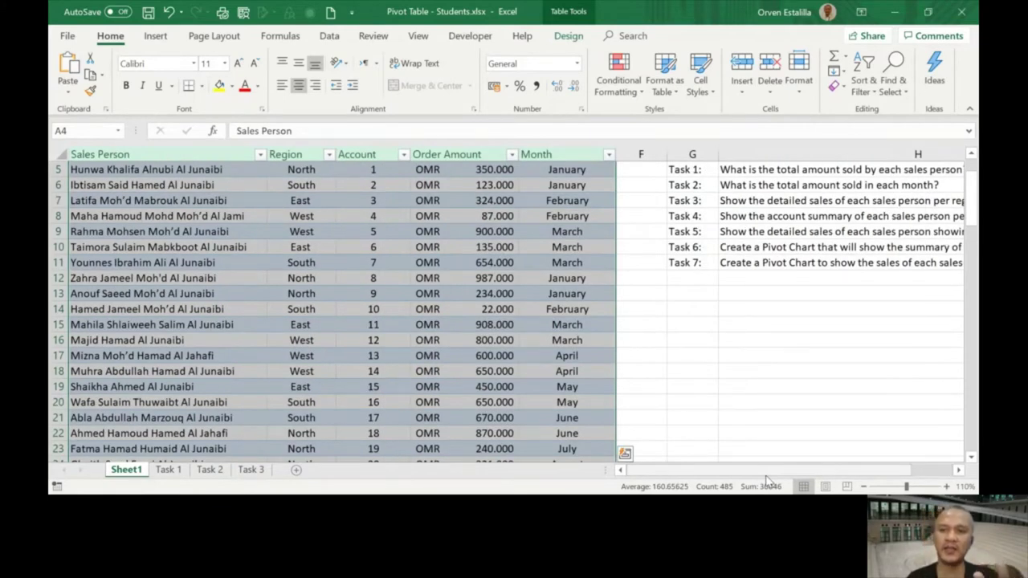
pyautogui.click(156, 36)
pyautogui.click(74, 71)
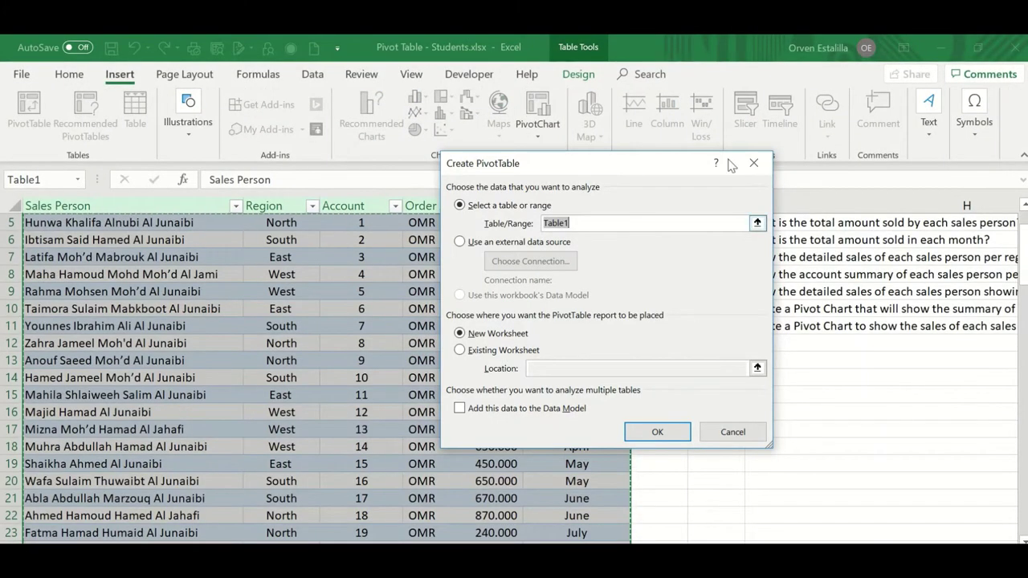
pyautogui.click(657, 432)
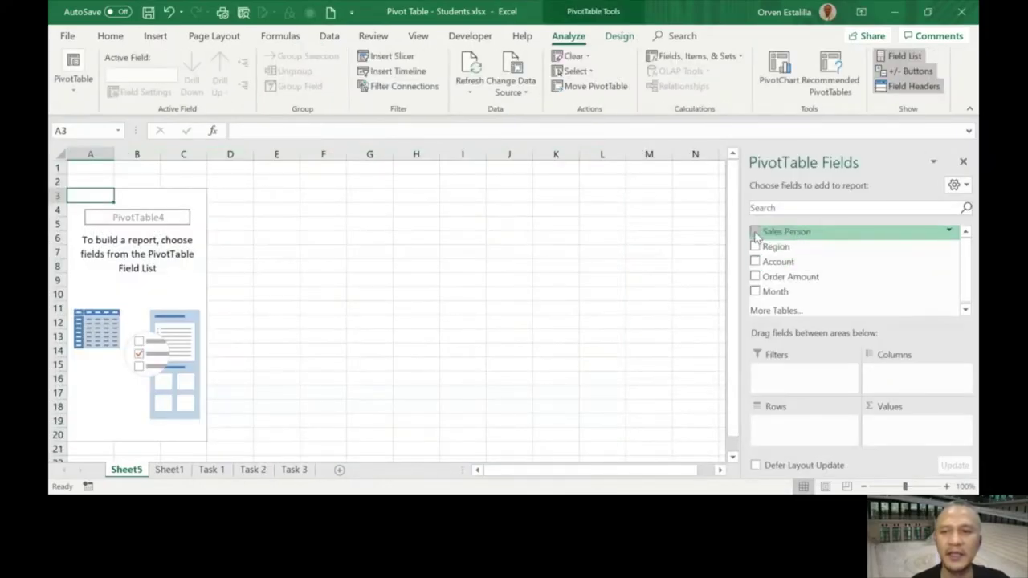
# Step: Add Sales Person rows and summed Account values to the new pivot table
pyautogui.click(755, 232)
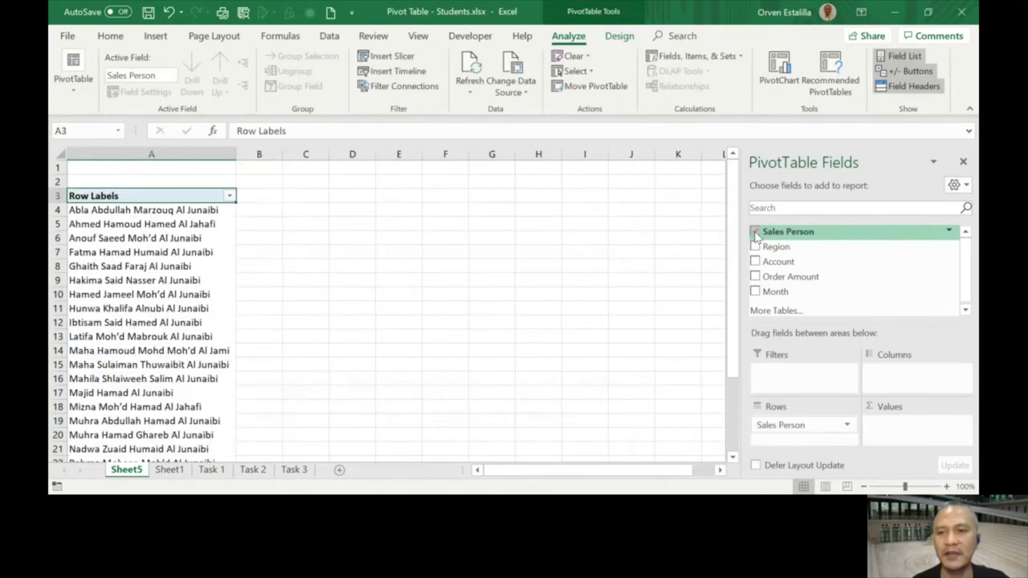
pyautogui.click(755, 262)
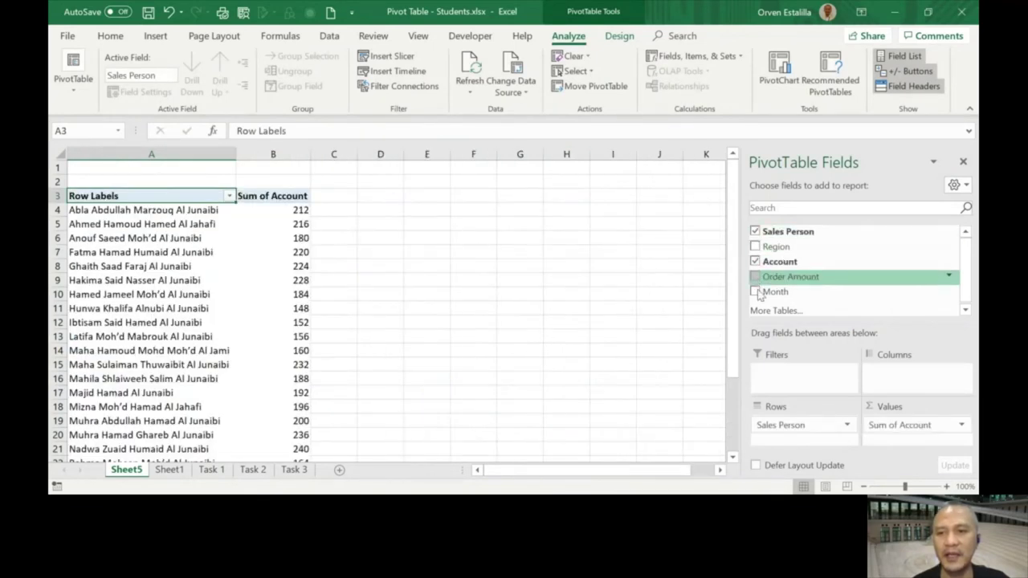
pyautogui.click(170, 472)
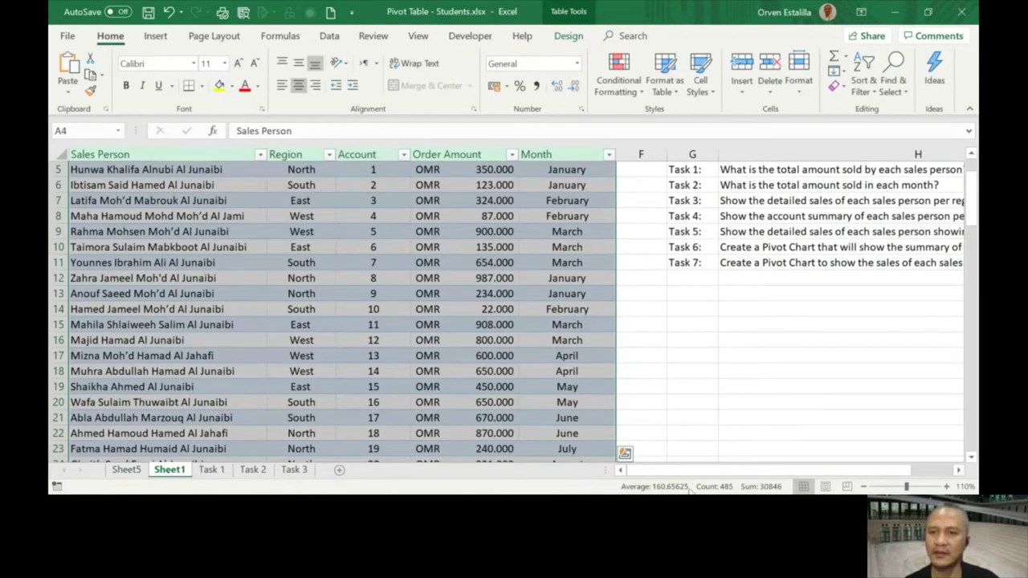
pyautogui.moveTo(731, 472); pyautogui.dragTo(744, 474)
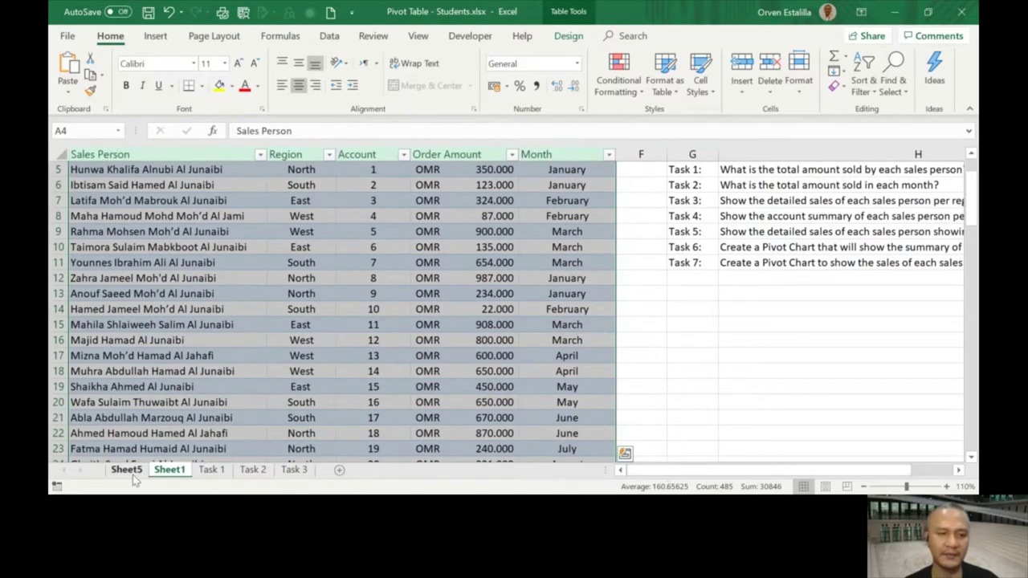
pyautogui.click(133, 474)
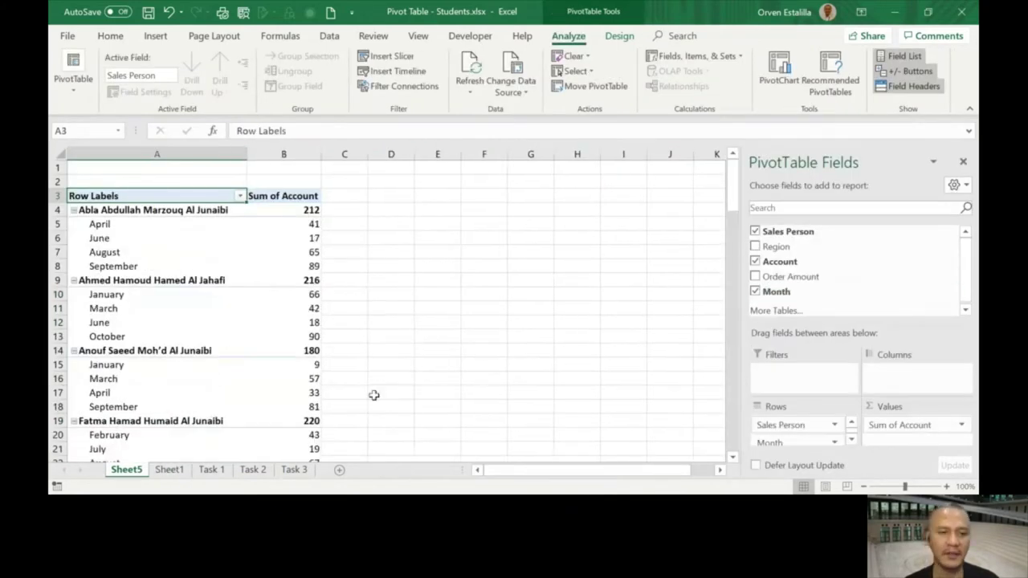
# Step: Rename Sheet5 to 'Task 4' and move it after Task 3
pyautogui.doubleClick(130, 474)
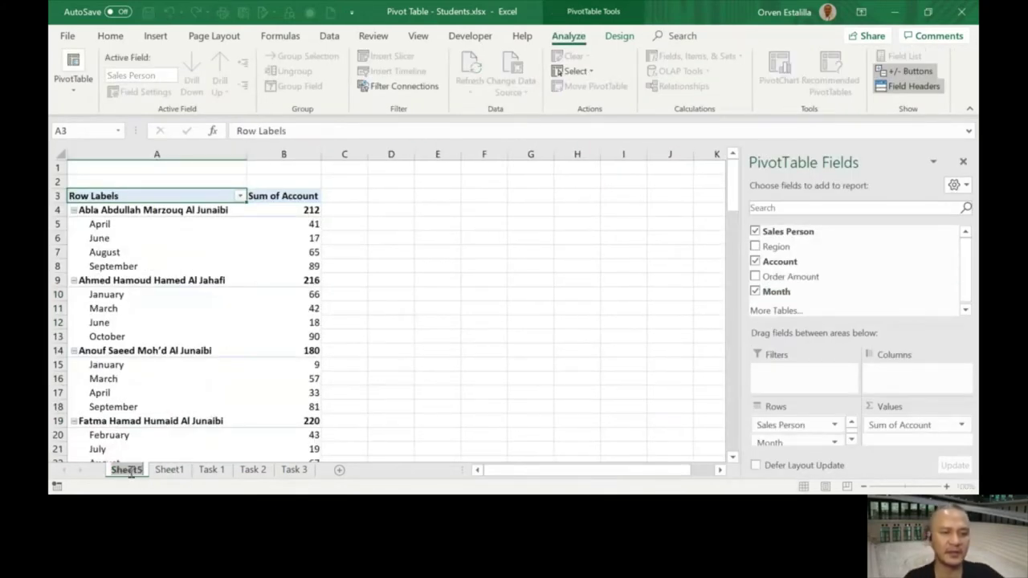
pyautogui.write('Task 4')
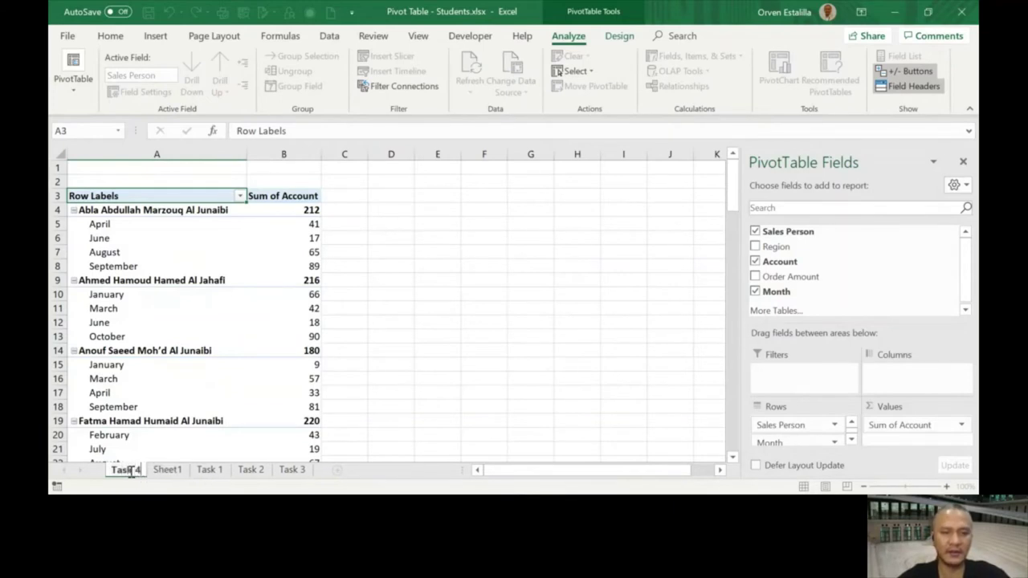
pyautogui.press('Return')
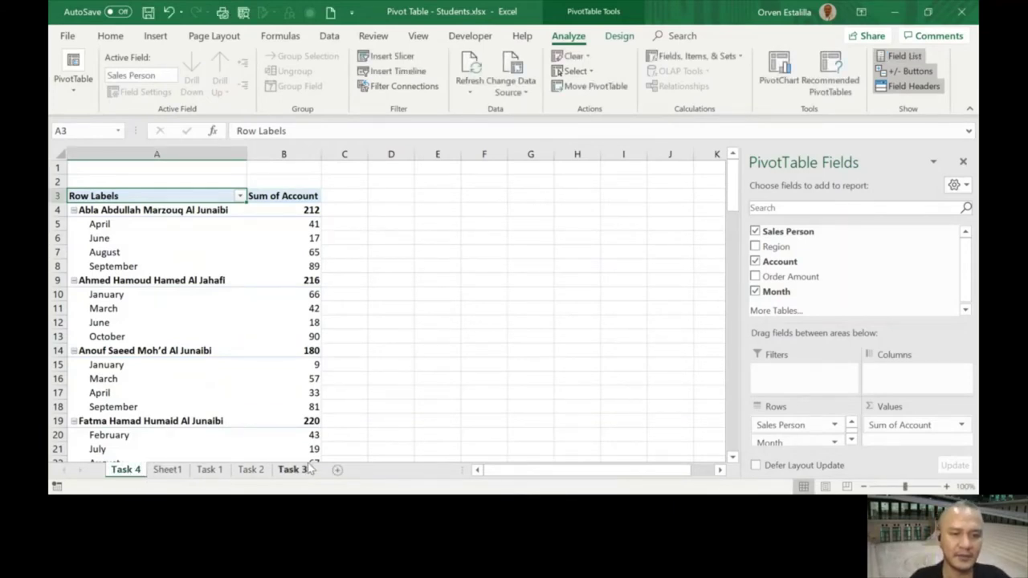
pyautogui.moveTo(252, 477); pyautogui.dragTo(320, 469)
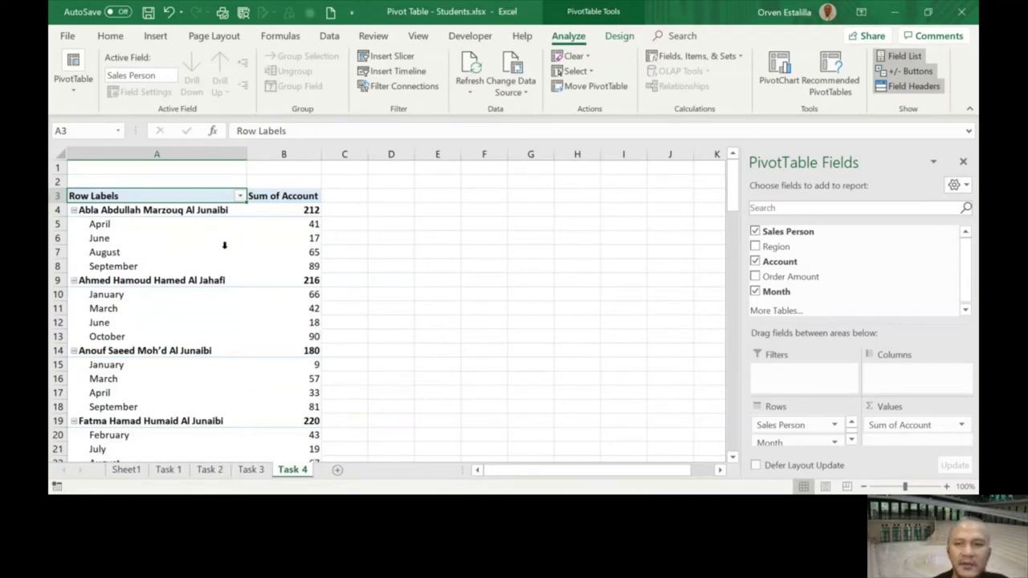
# Step: Move Month to the columns of the Task 4 pivot and select the stray June label (N4)
pyautogui.moveTo(809, 444); pyautogui.dragTo(895, 379)
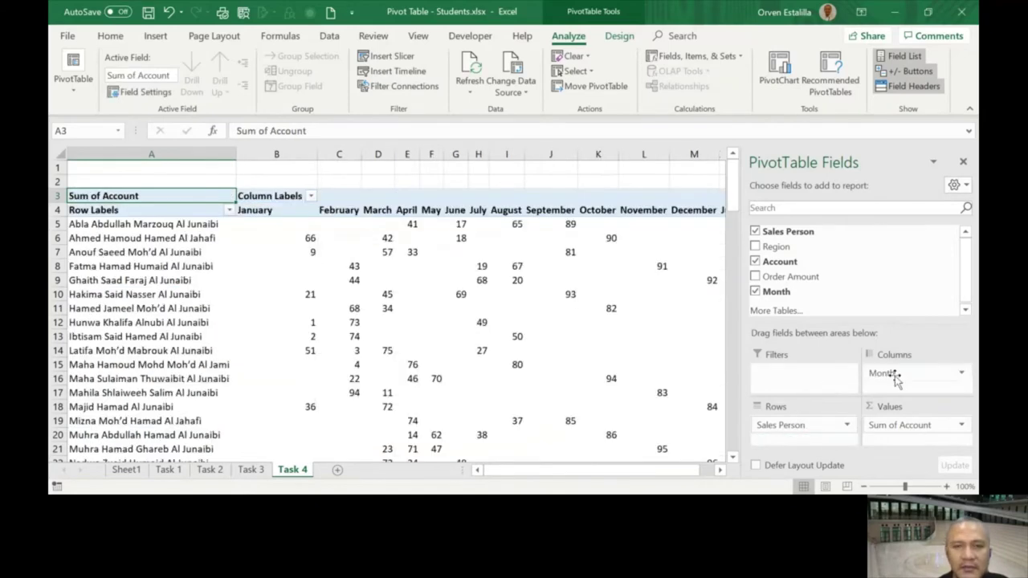
pyautogui.moveTo(538, 473); pyautogui.dragTo(498, 478)
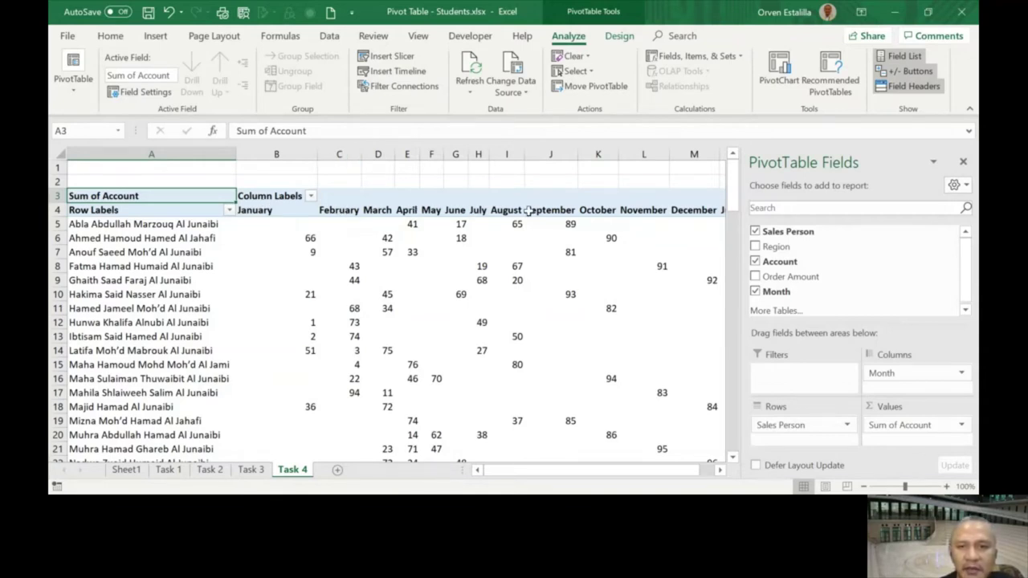
pyautogui.moveTo(630, 470); pyautogui.dragTo(660, 479)
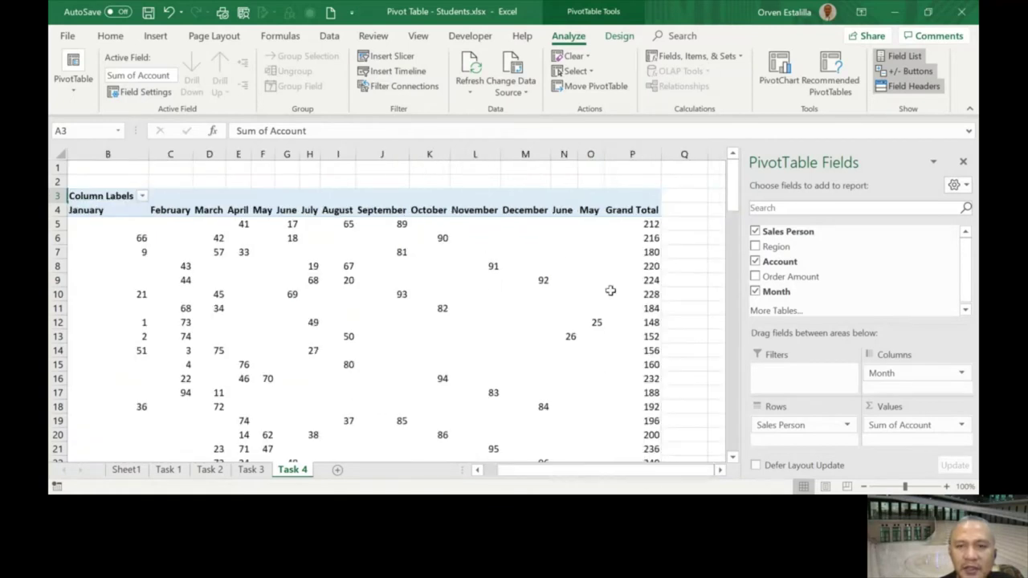
pyautogui.click(565, 209)
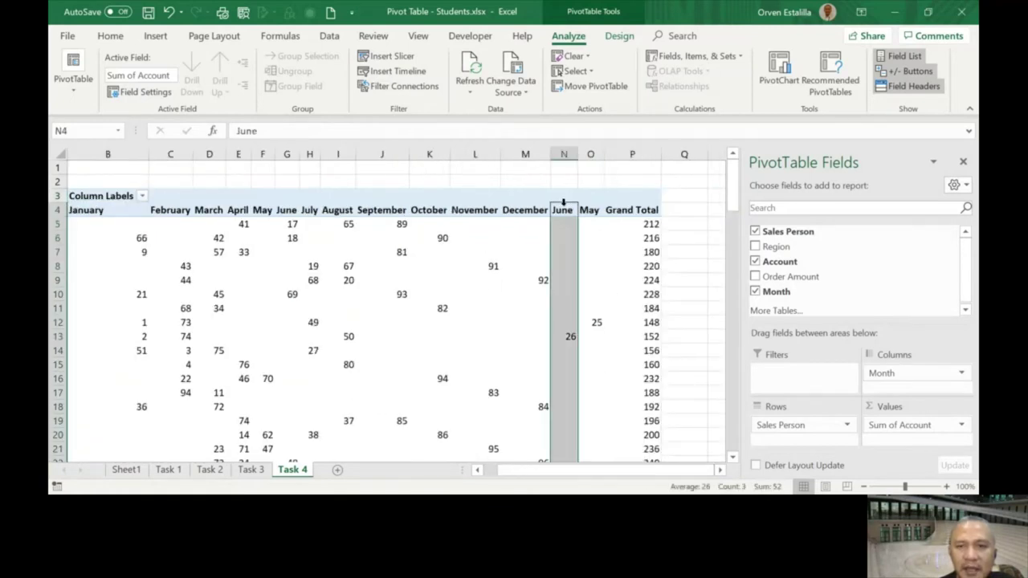
pyautogui.click(566, 153)
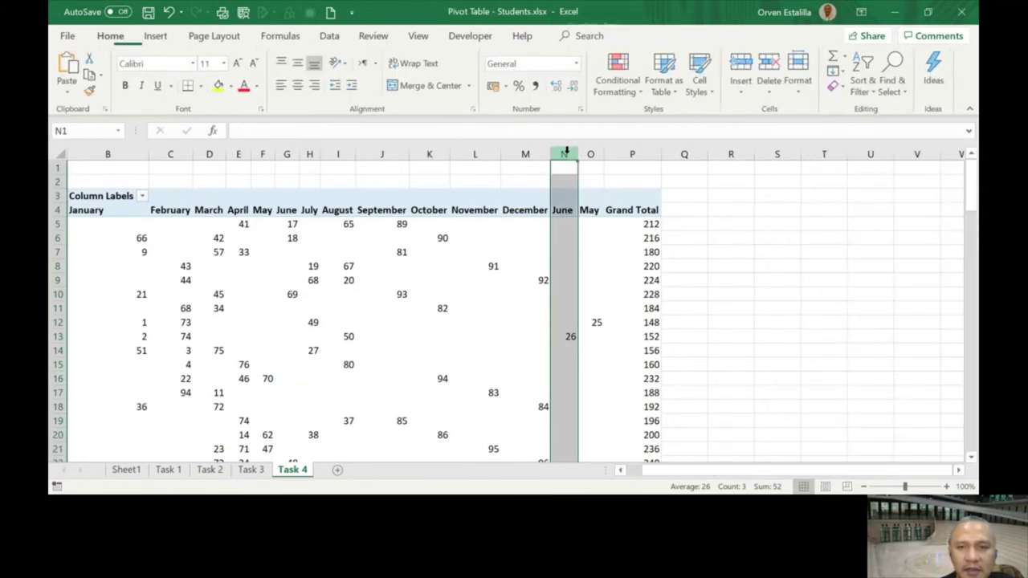
pyautogui.rightClick(566, 153)
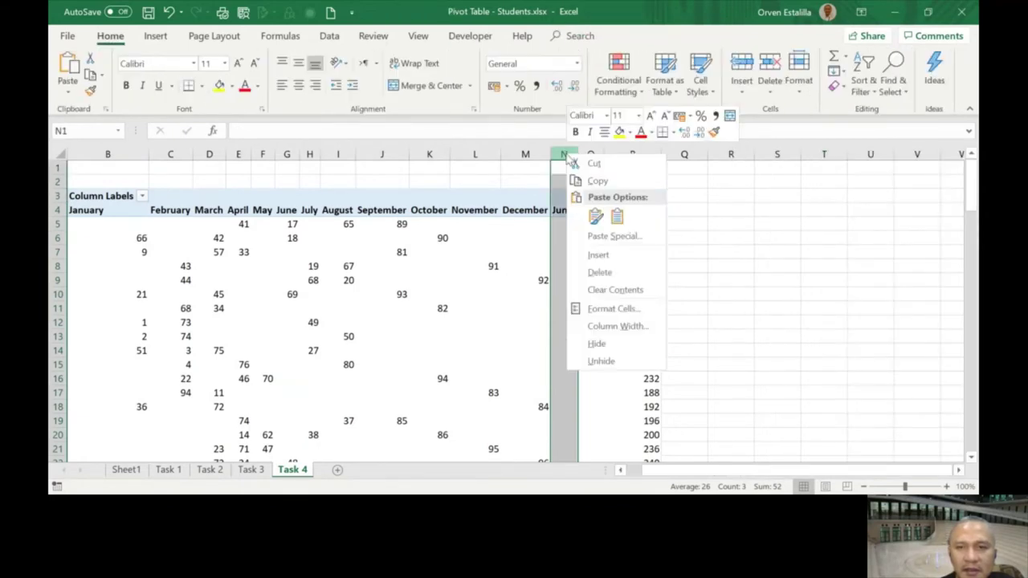
pyautogui.click(585, 164)
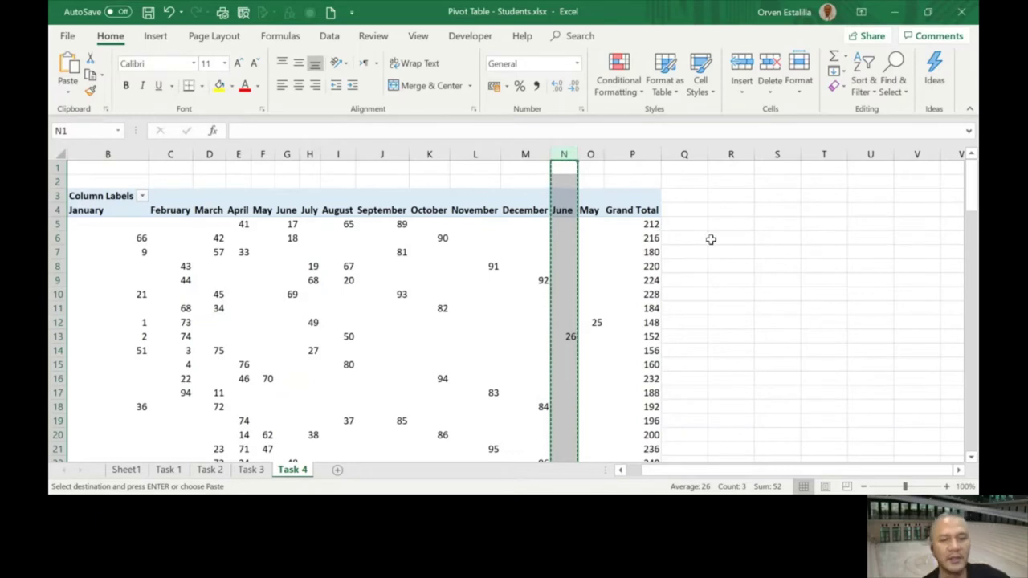
pyautogui.press('Escape')
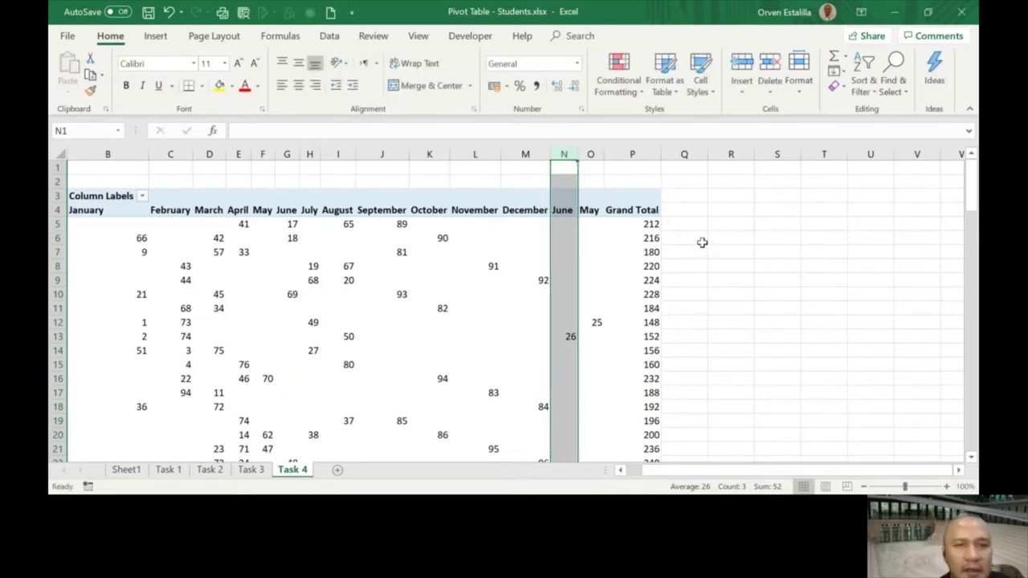
pyautogui.click(567, 210)
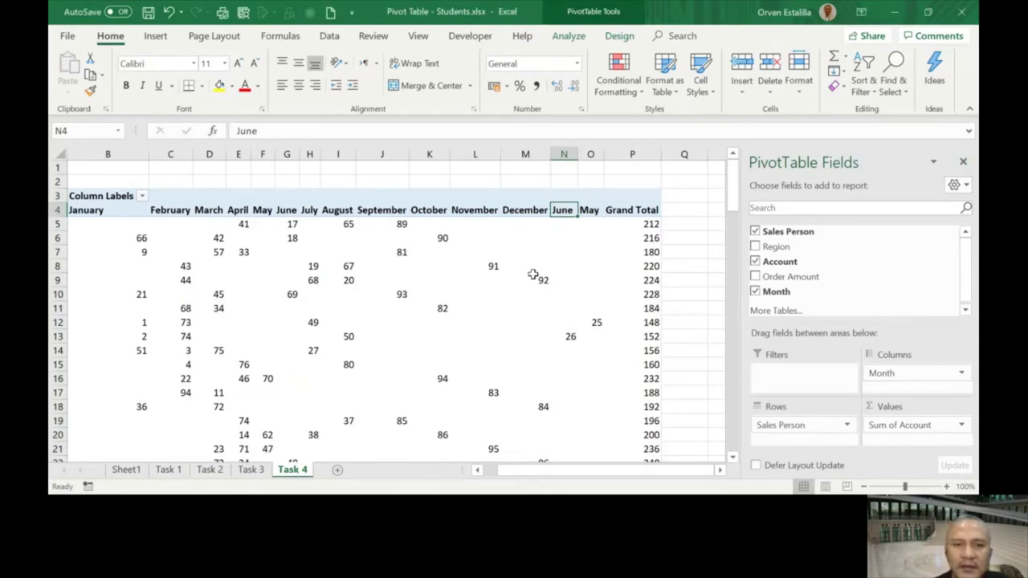
# Step: Return to Sheet1 and scroll right to review the Task 1–7 question list
pyautogui.click(177, 210)
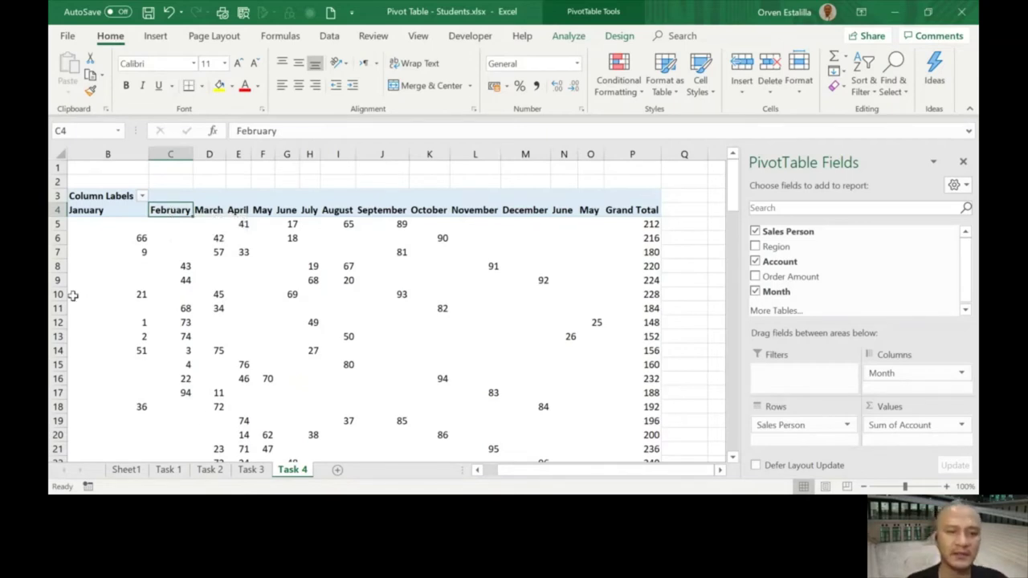
pyautogui.click(129, 472)
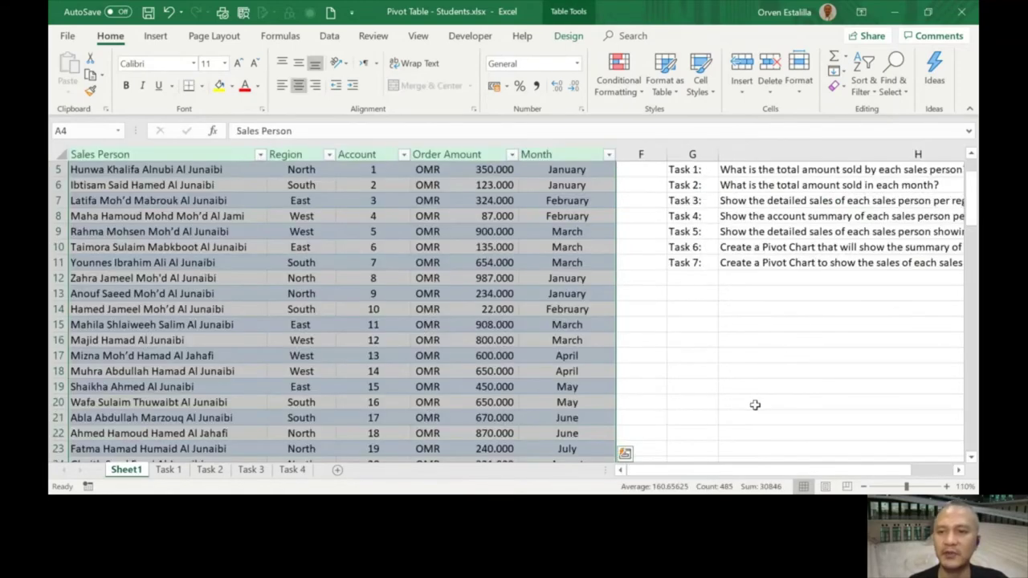
pyautogui.hscroll(1, 771, 474)
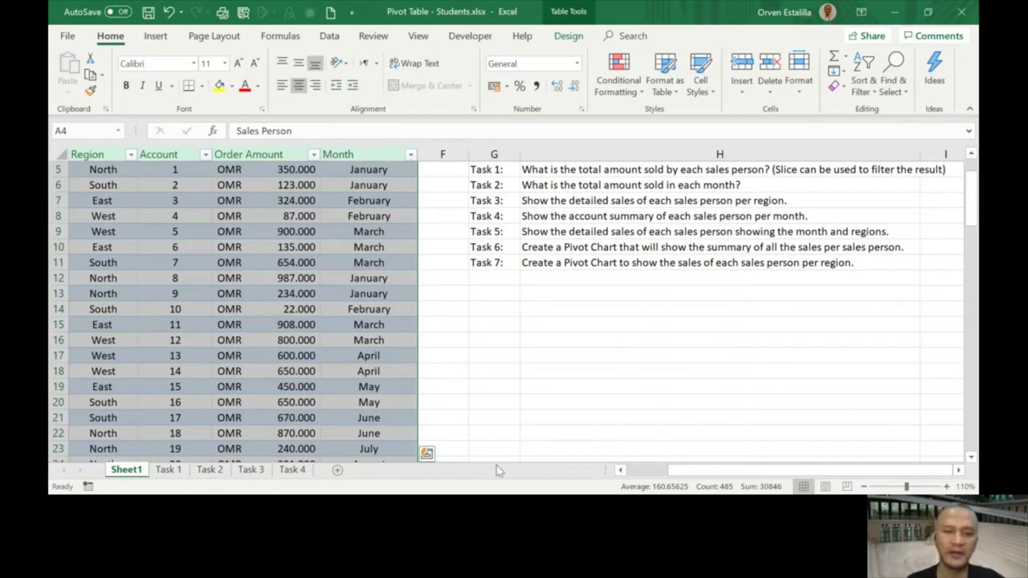
# Step: Create a new PivotTable from the sales table on a new worksheet
pyautogui.click(154, 36)
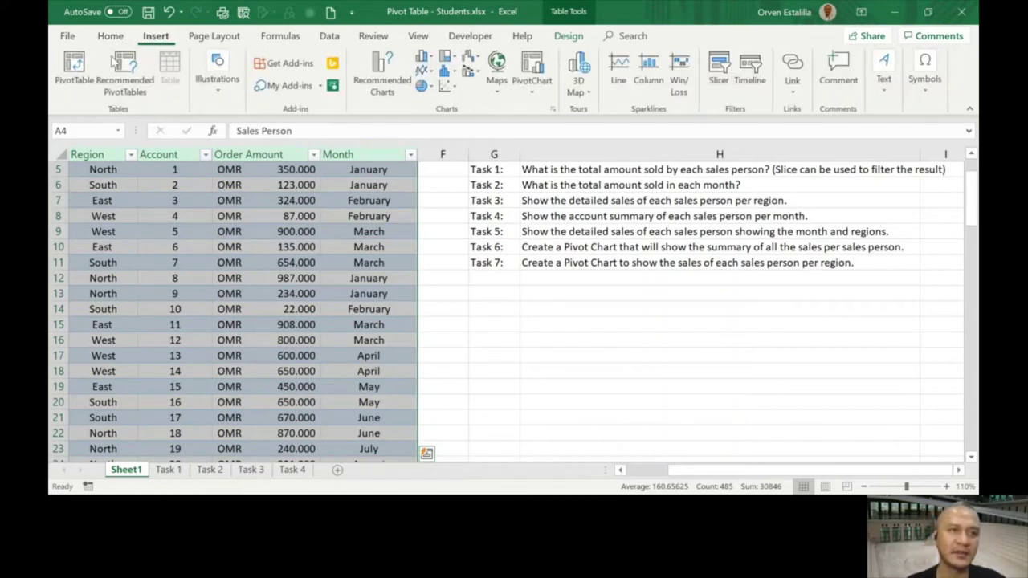
pyautogui.click(75, 72)
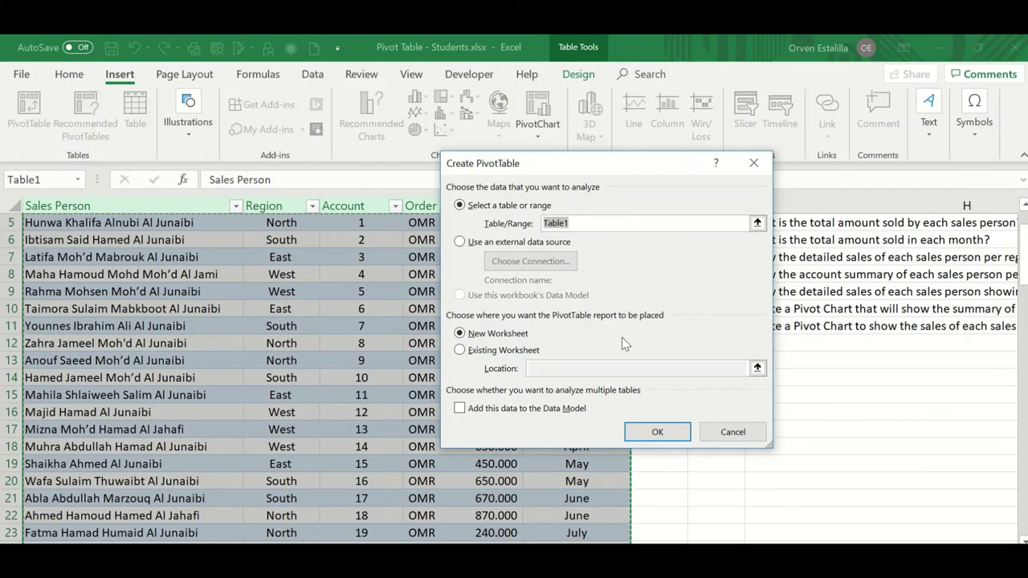
pyautogui.click(657, 433)
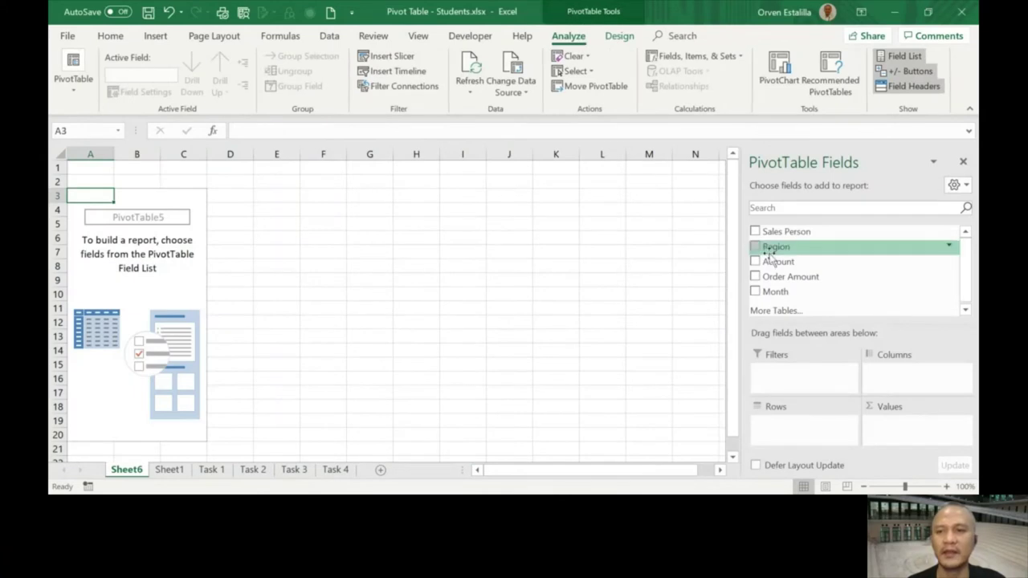
# Step: Add Sales Person, Region, Month and Order Amount to the pivot, then return to Sheet1
pyautogui.click(755, 232)
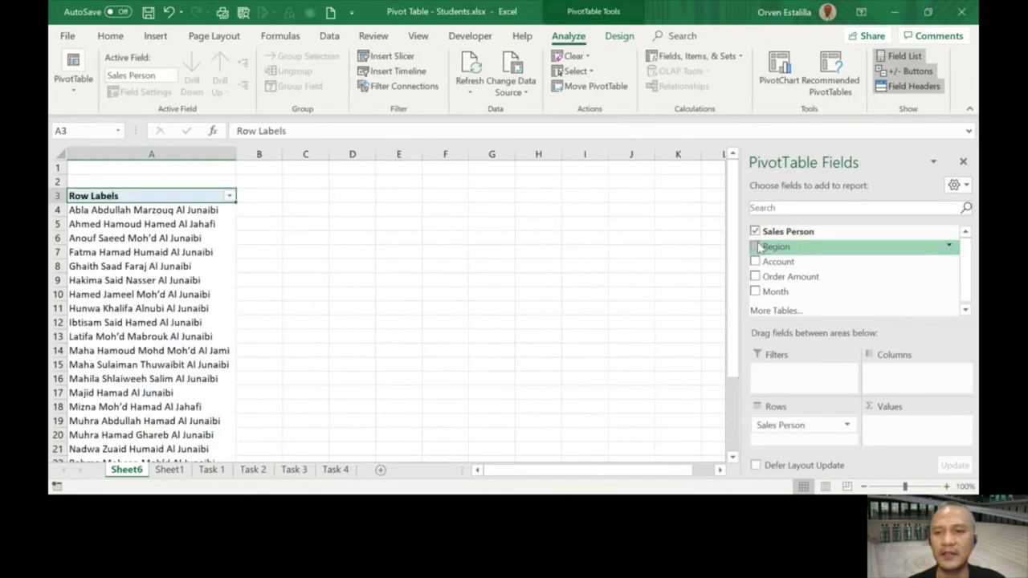
pyautogui.click(756, 247)
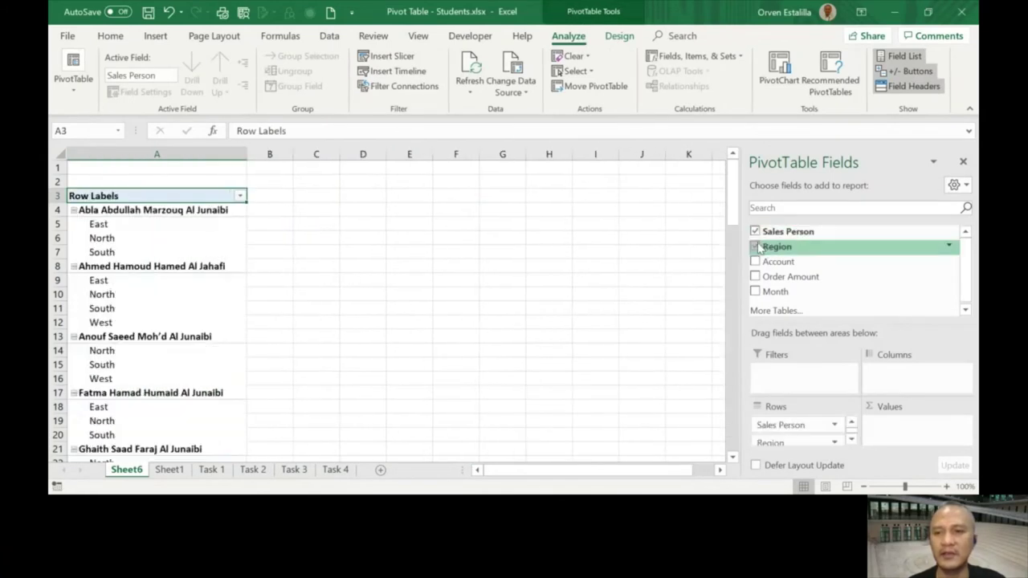
pyautogui.click(756, 291)
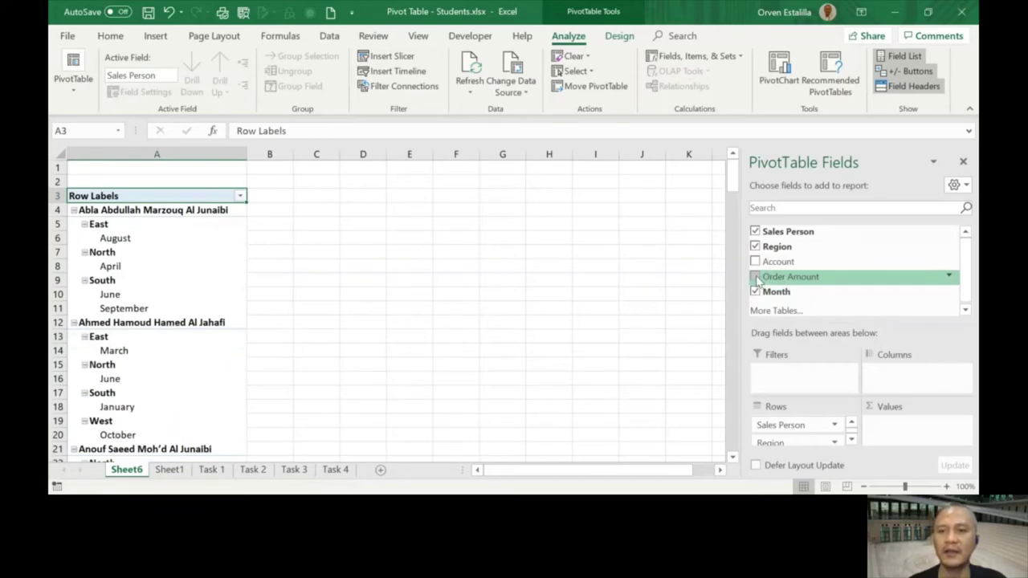
pyautogui.click(756, 277)
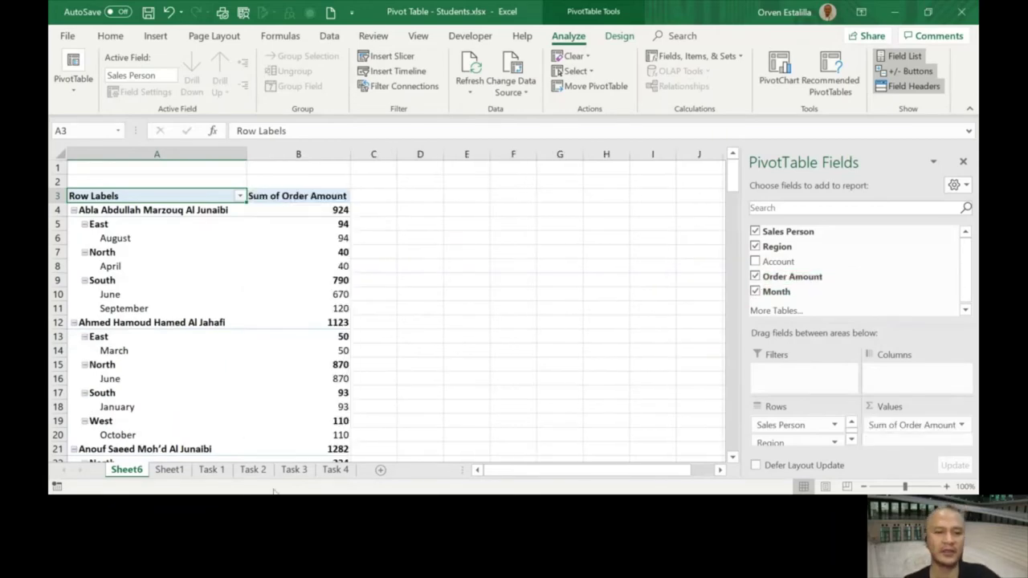
pyautogui.click(174, 475)
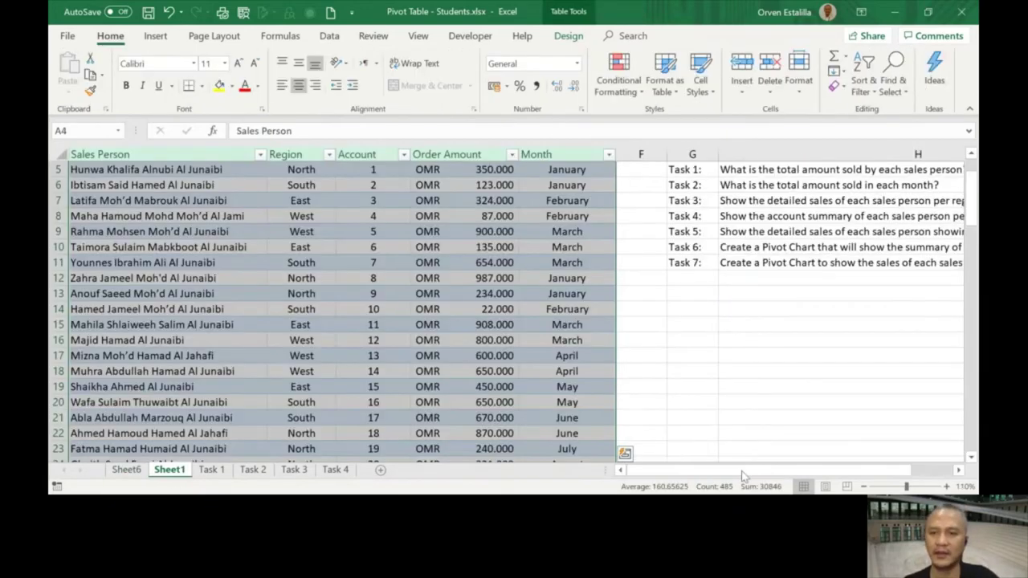
# Step: Rename Sheet6 to 'Task 5' and move it after the Task 4 sheet
pyautogui.hscroll(2, 632, 308)
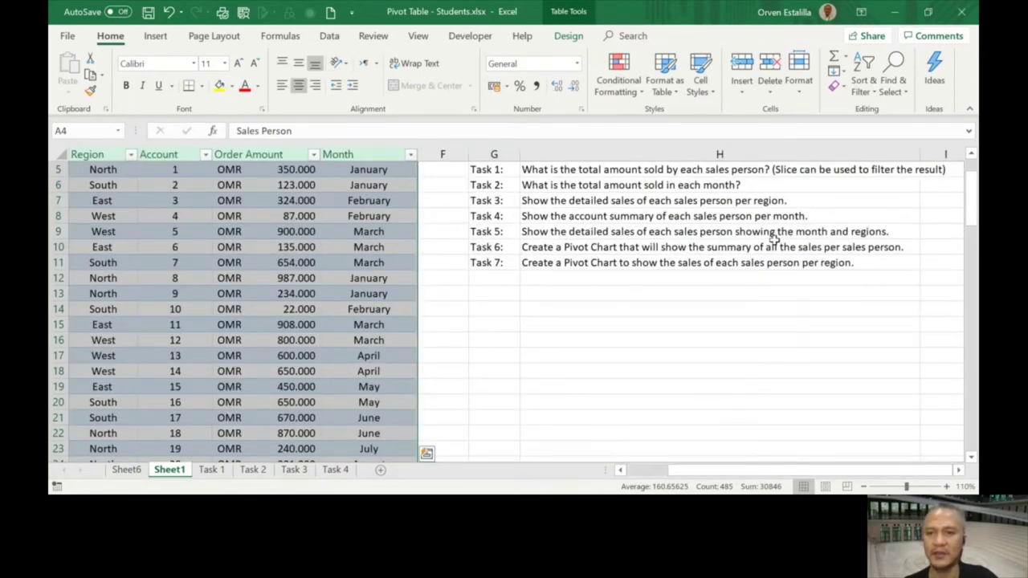
pyautogui.click(143, 475)
pyautogui.doubleClick(143, 475)
pyautogui.write('Task 5')
pyautogui.press('Return')
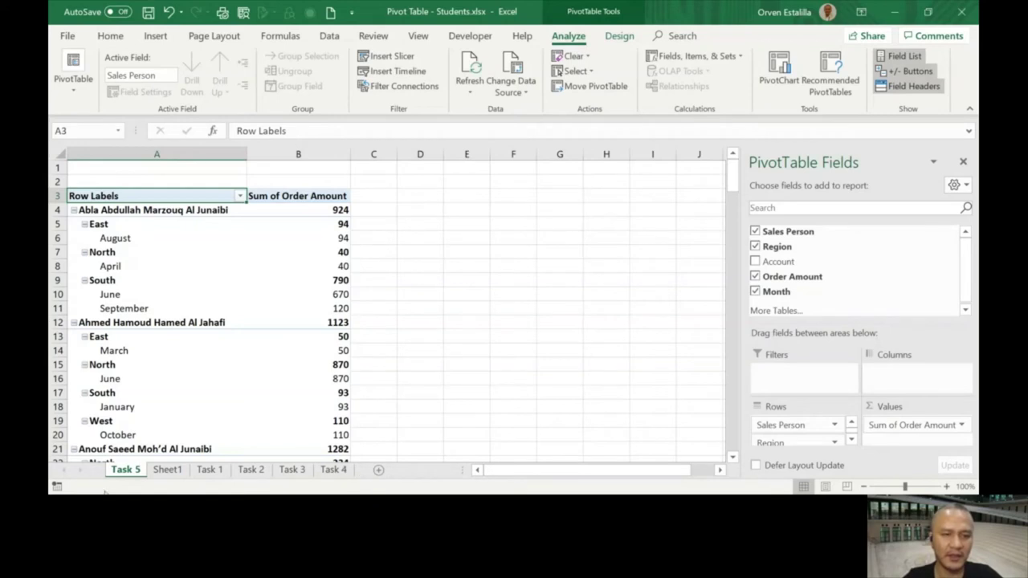
pyautogui.moveTo(135, 474); pyautogui.dragTo(357, 473)
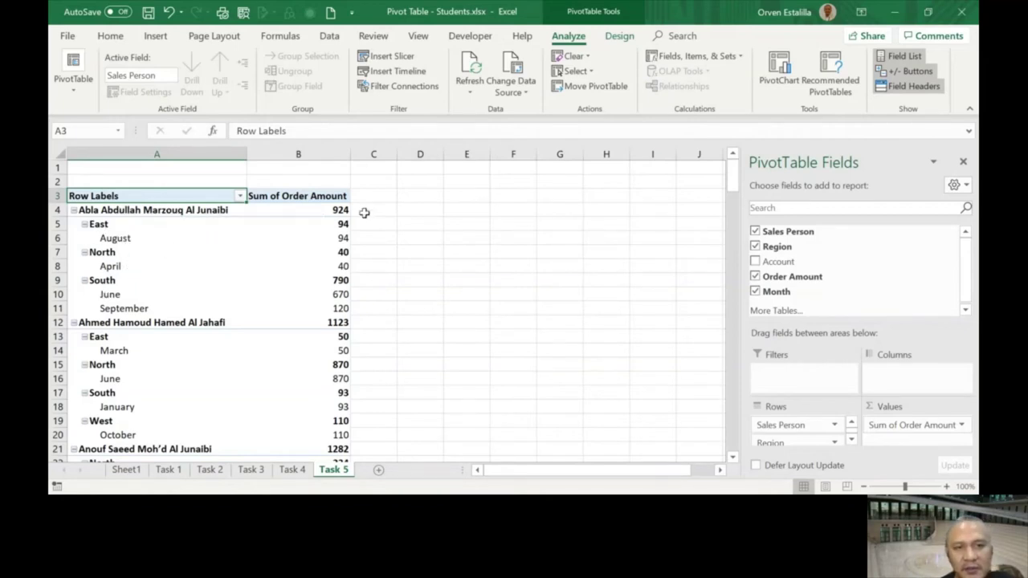
# Step: Move Month to the pivot columns and Region to Filters, leaving Sales Person as rows
pyautogui.click(851, 439)
pyautogui.moveTo(808, 441); pyautogui.dragTo(819, 384)
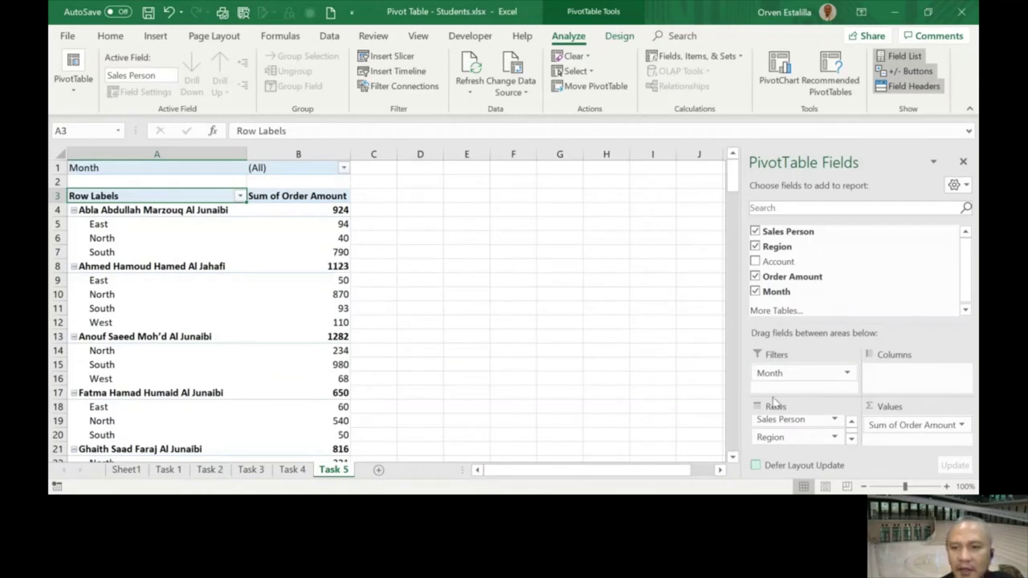
pyautogui.moveTo(794, 375); pyautogui.dragTo(941, 379)
pyautogui.moveTo(508, 472)
pyautogui.mouseDown()
pyautogui.moveTo(557, 480)
pyautogui.moveTo(502, 474)
pyautogui.mouseUp()
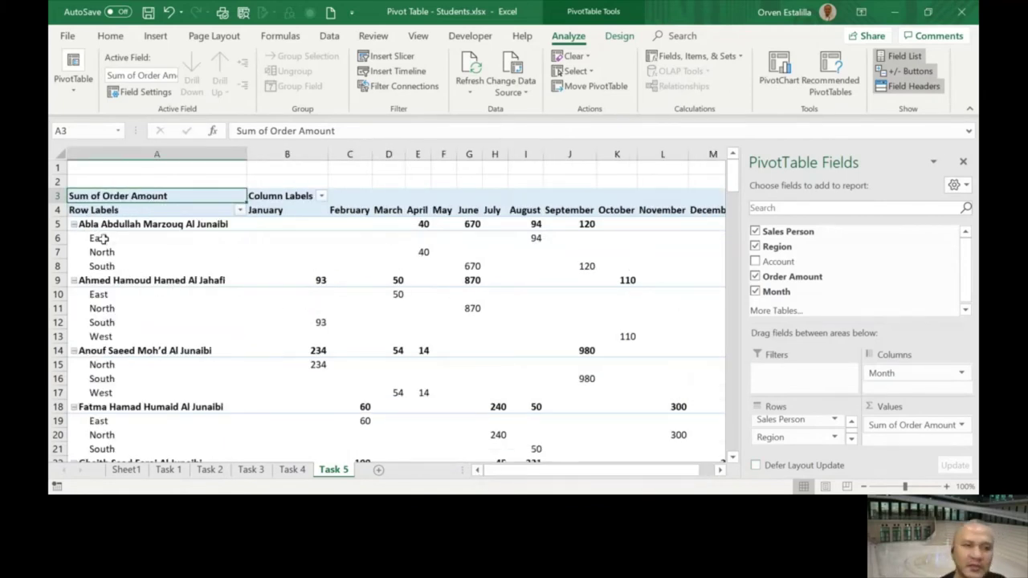
pyautogui.click(852, 423)
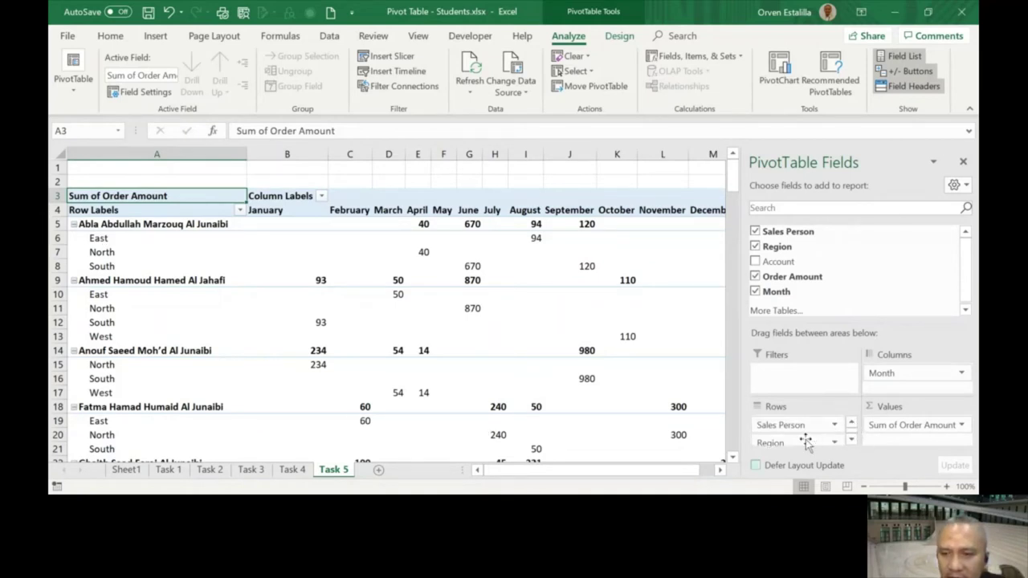
pyautogui.moveTo(802, 442); pyautogui.dragTo(807, 380)
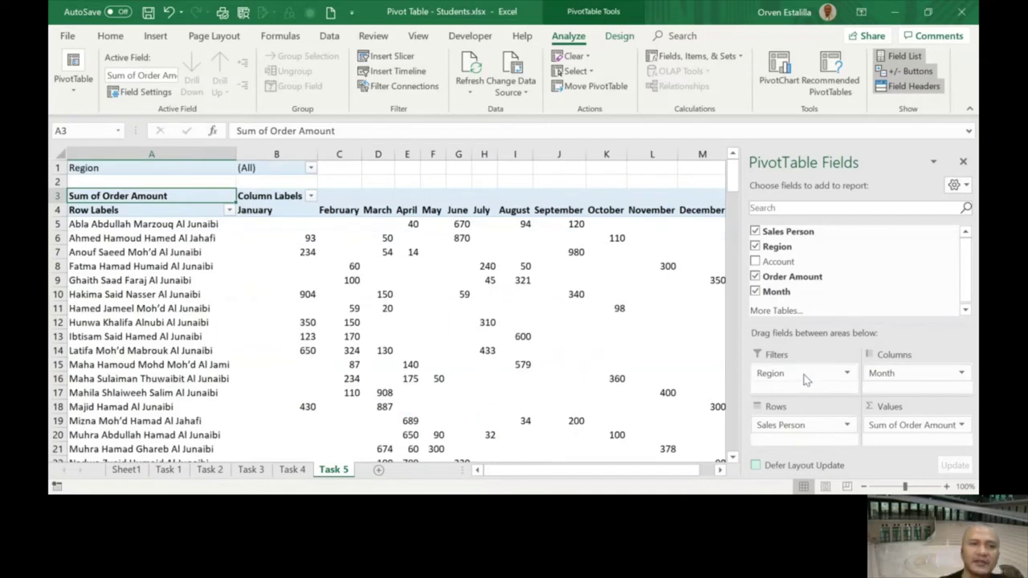
pyautogui.click(310, 168)
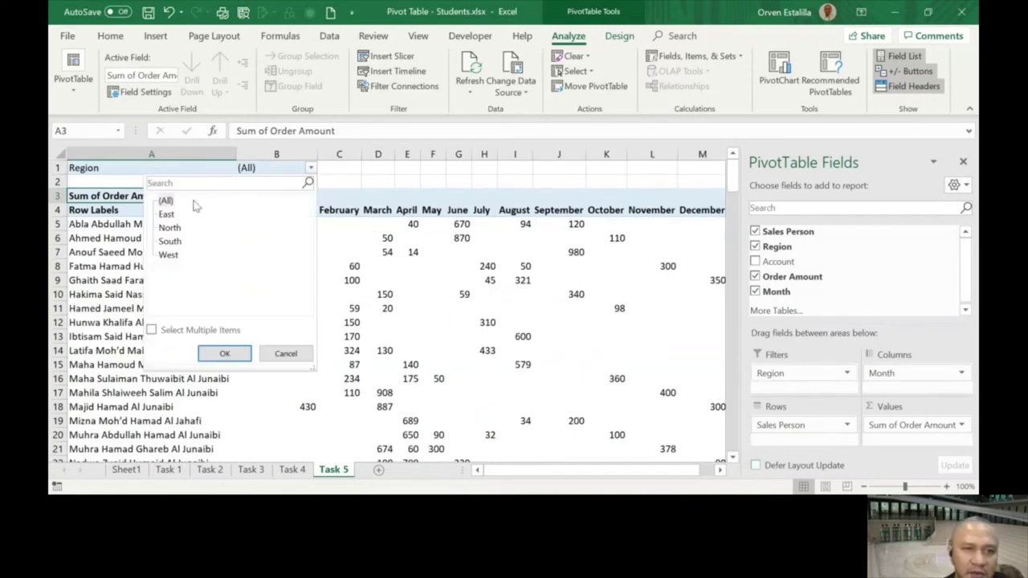
pyautogui.click(248, 355)
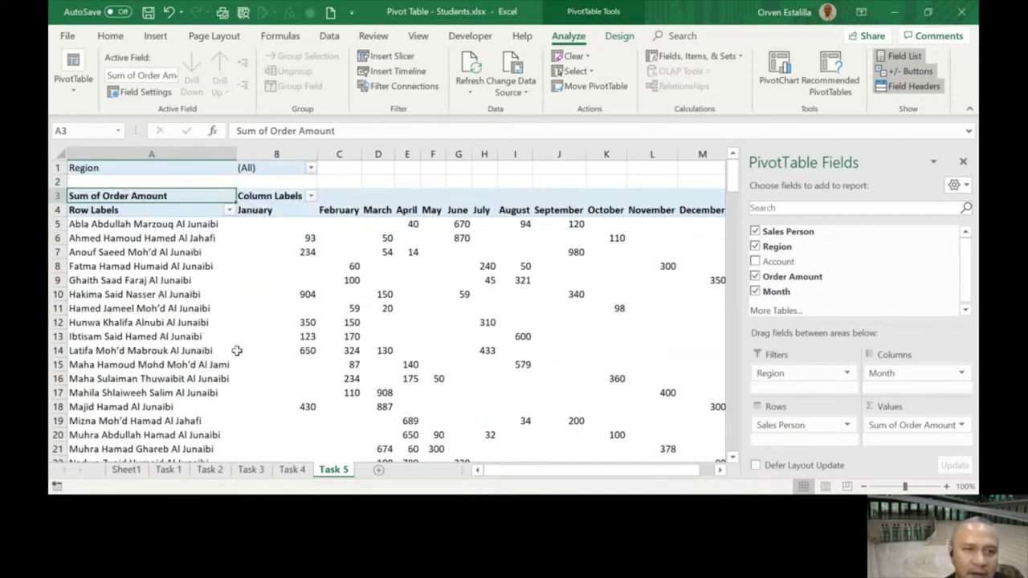
pyautogui.click(311, 170)
pyautogui.click(163, 201)
pyautogui.click(164, 214)
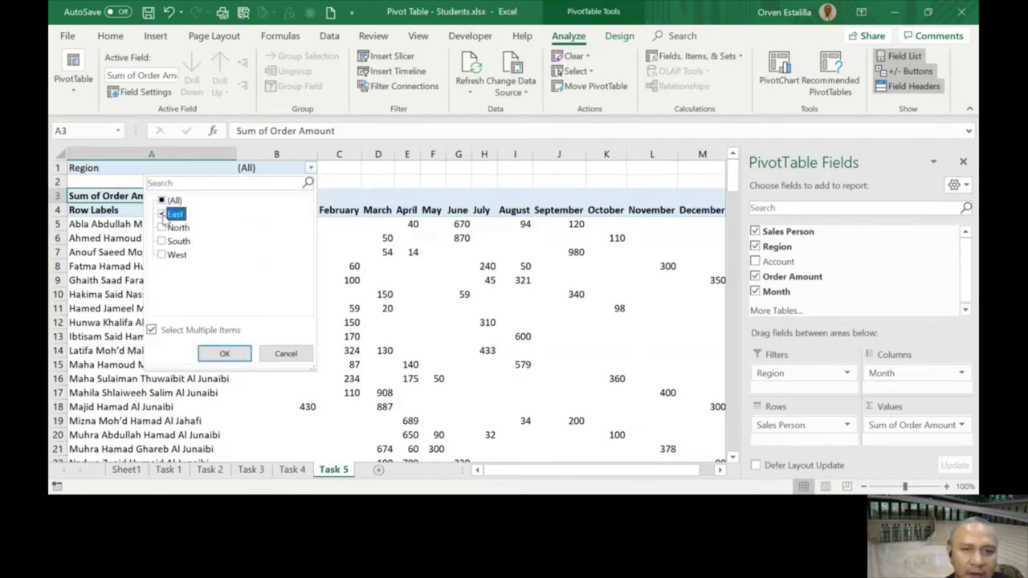
pyautogui.click(226, 353)
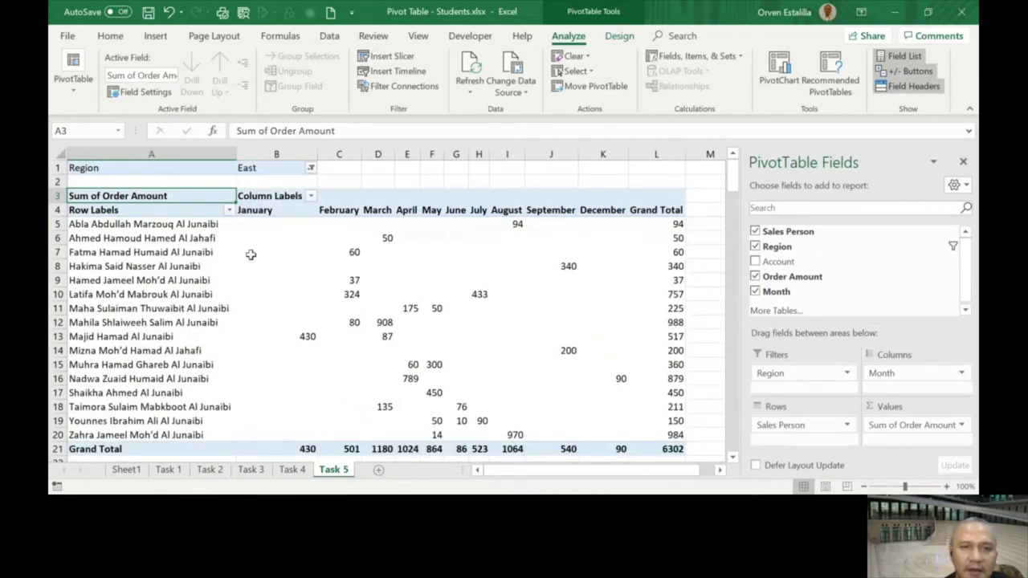
pyautogui.click(311, 169)
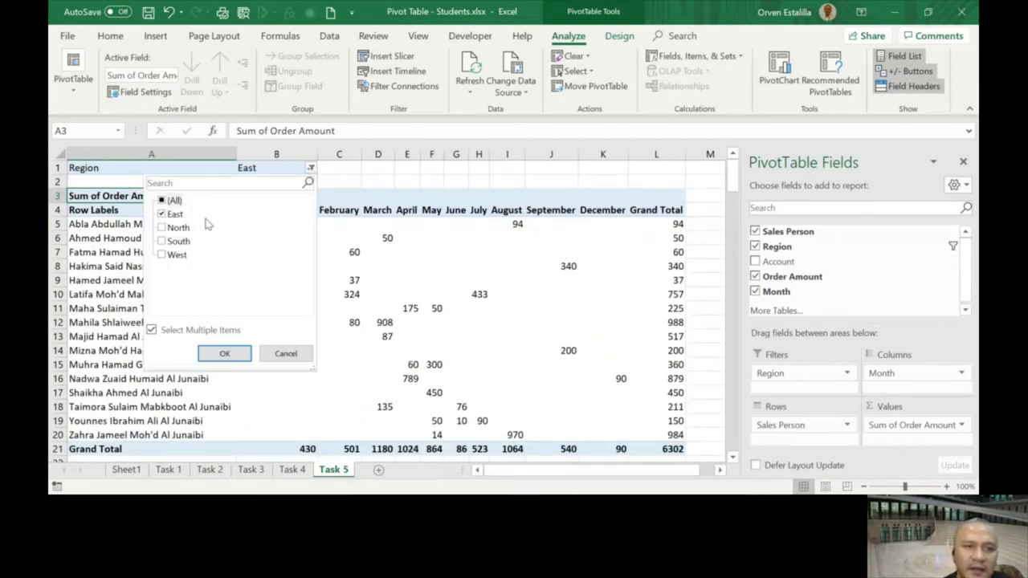
pyautogui.click(162, 214)
pyautogui.click(162, 228)
pyautogui.click(211, 354)
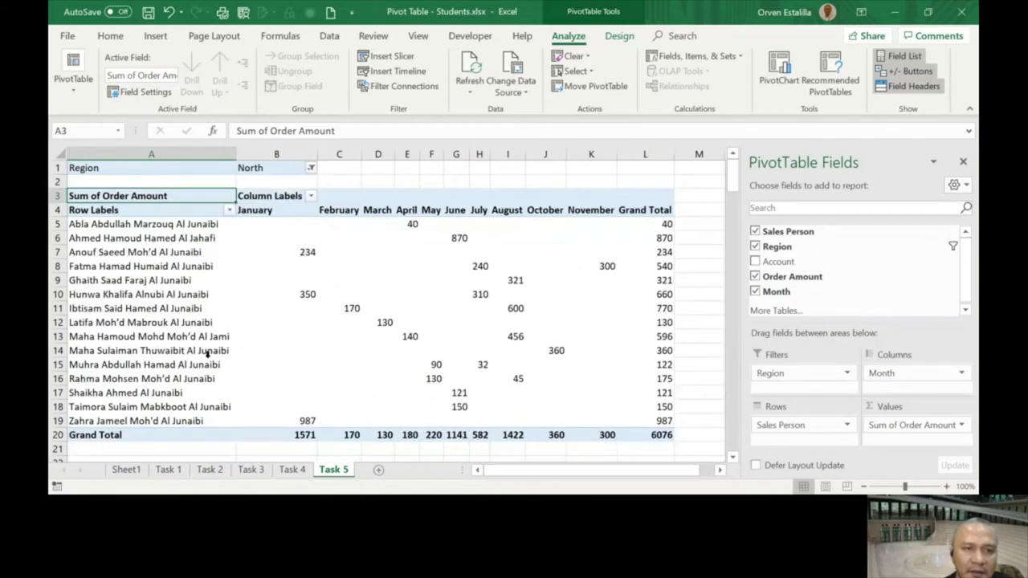
pyautogui.click(311, 169)
pyautogui.click(167, 200)
pyautogui.click(224, 353)
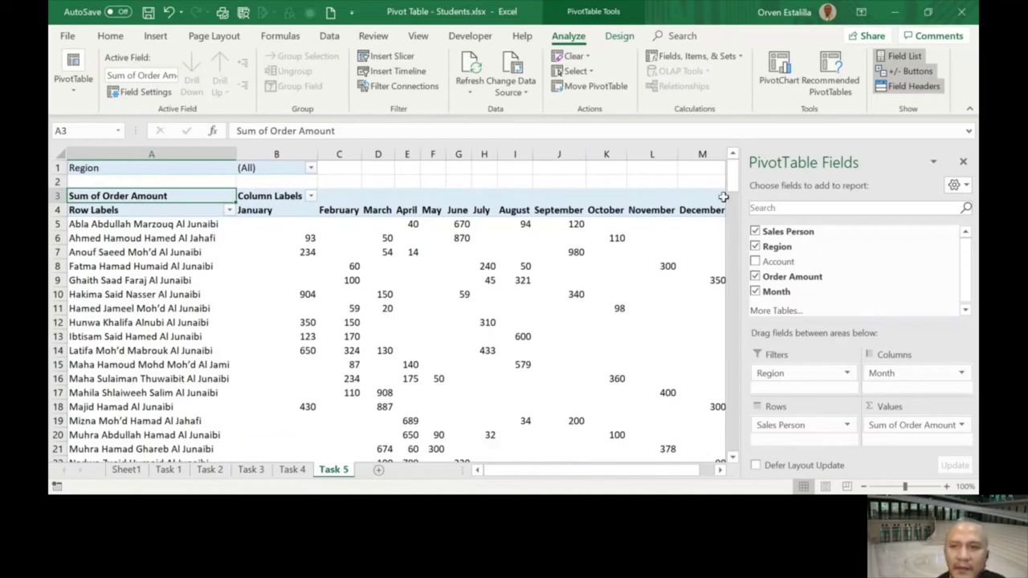
pyautogui.moveTo(732, 179)
pyautogui.mouseDown()
pyautogui.moveTo(734, 217)
pyautogui.moveTo(734, 171)
pyautogui.mouseUp()
pyautogui.moveTo(522, 474)
pyautogui.mouseDown()
pyautogui.moveTo(537, 473)
pyautogui.moveTo(502, 473)
pyautogui.mouseUp()
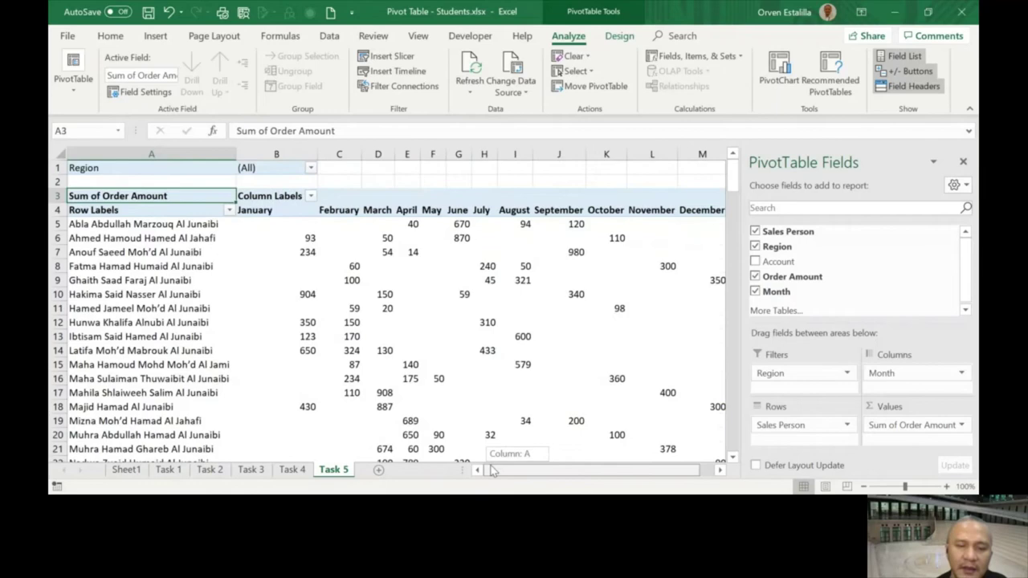
# Step: Return to Sheet1 with the sales data and the Task 1–7 list
pyautogui.click(126, 470)
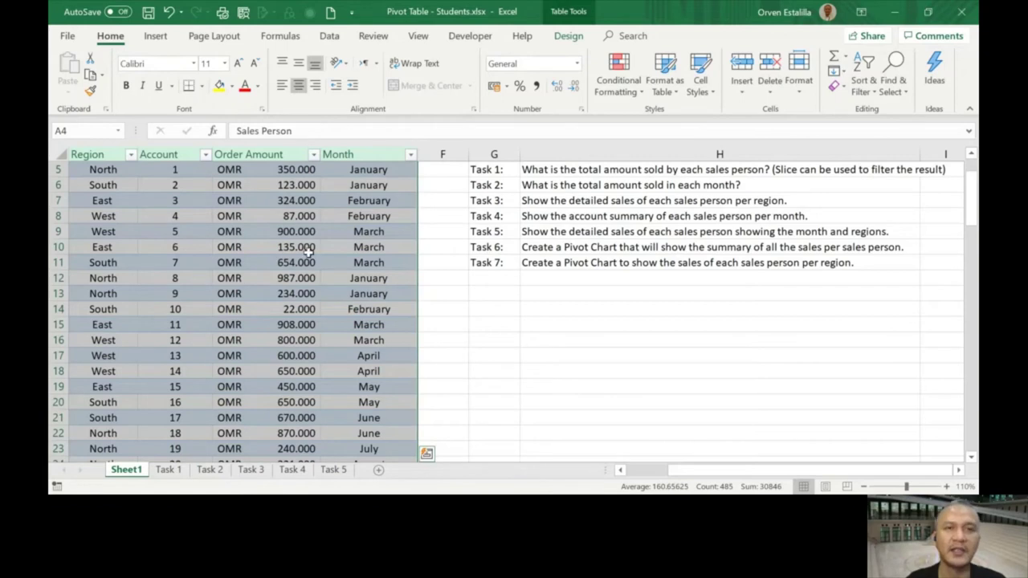
# Step: Insert an empty PivotTable from Table1 on a new worksheet
pyautogui.click(158, 37)
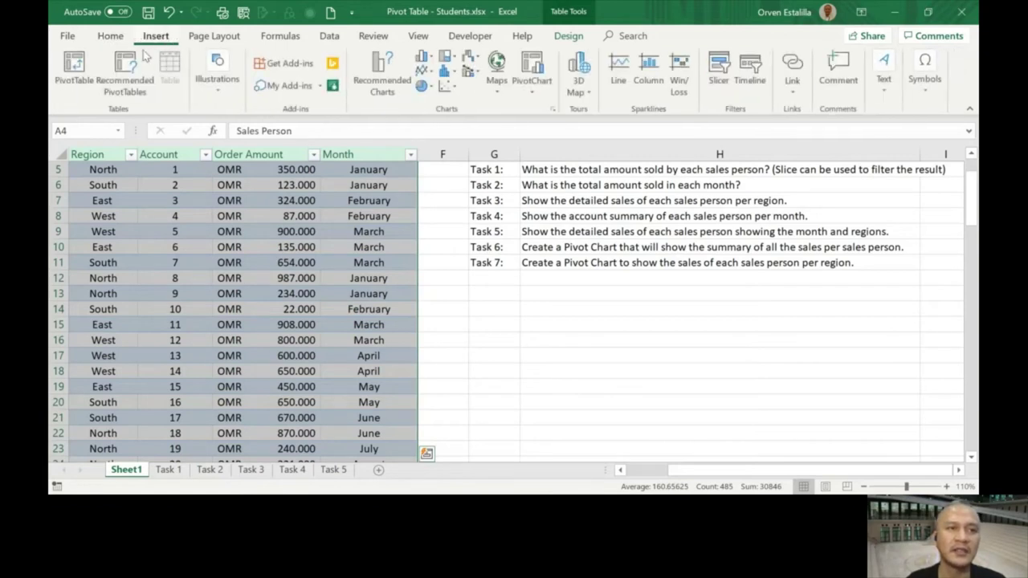
pyautogui.click(74, 68)
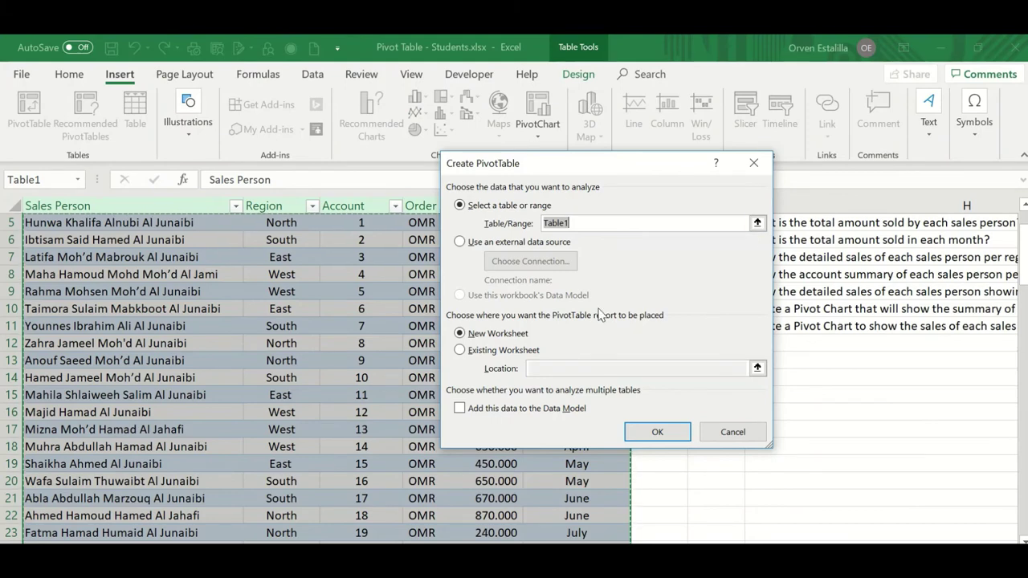
pyautogui.click(657, 432)
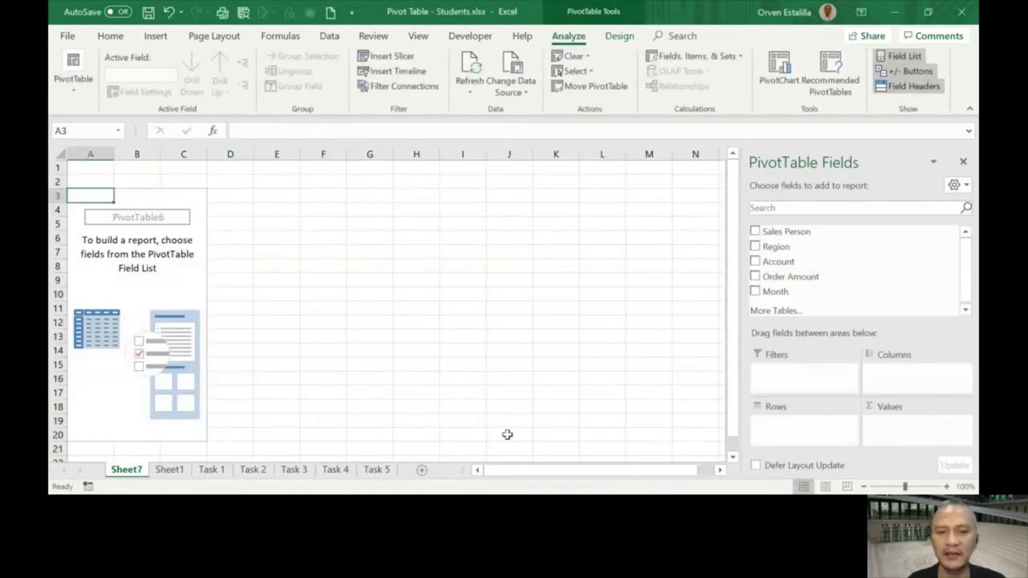
# Step: Rename Sheet7 to 'Task 6', place it after Task 5, and sum Order Amount per Sales Person
pyautogui.doubleClick(126, 469)
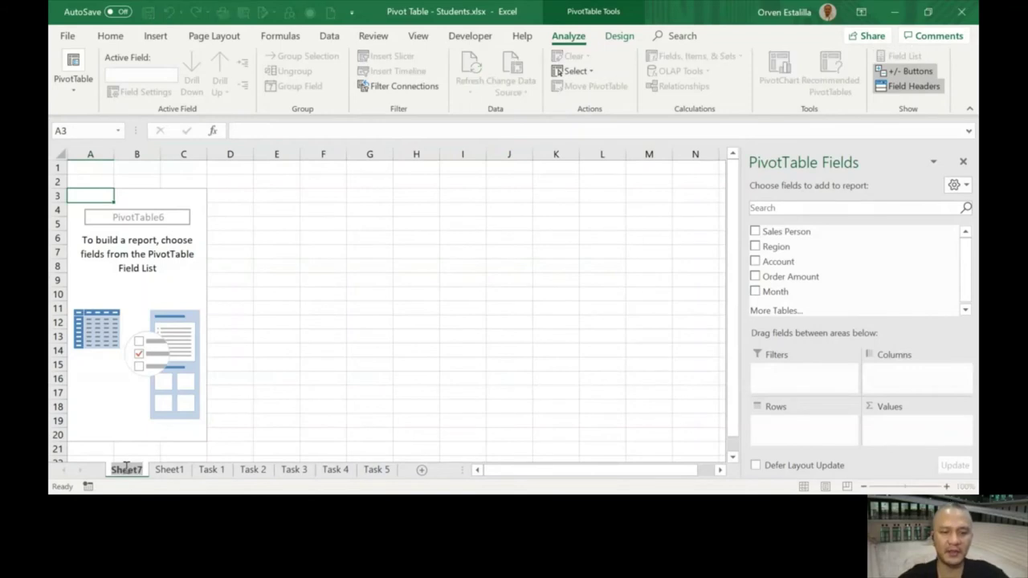
pyautogui.write('Task 6')
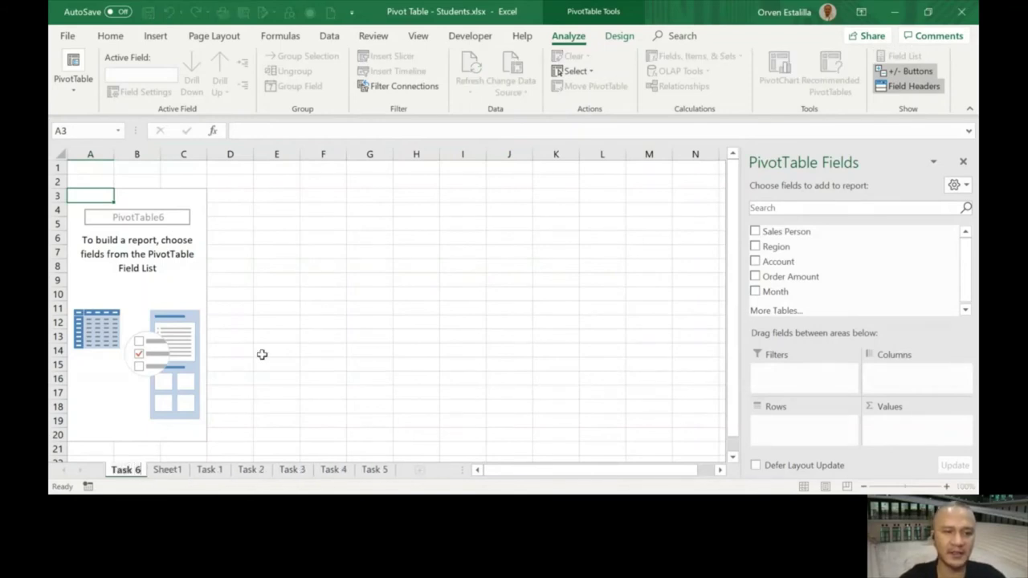
pyautogui.press('Return')
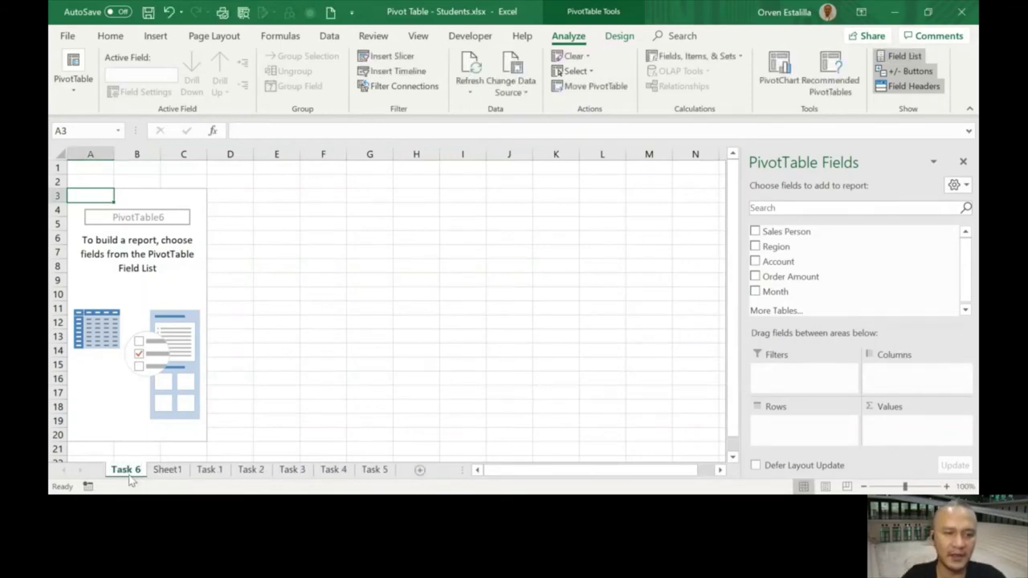
pyautogui.moveTo(237, 472); pyautogui.dragTo(389, 475)
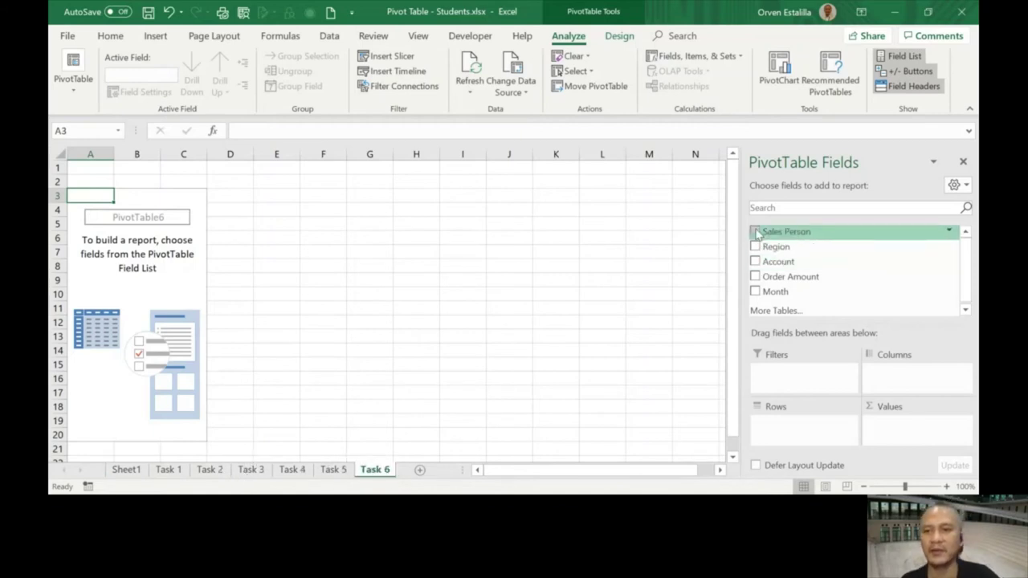
pyautogui.click(755, 231)
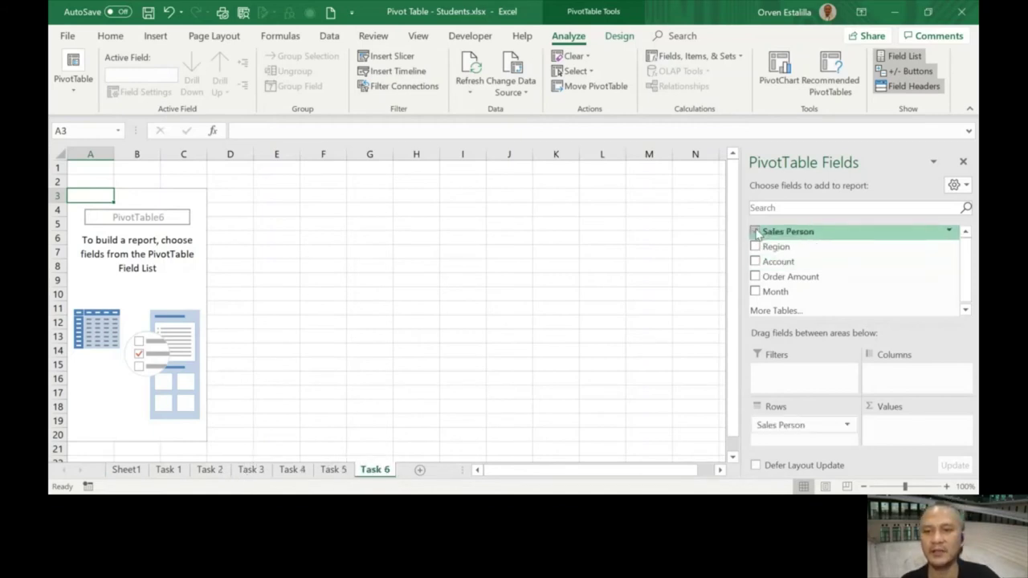
pyautogui.click(756, 278)
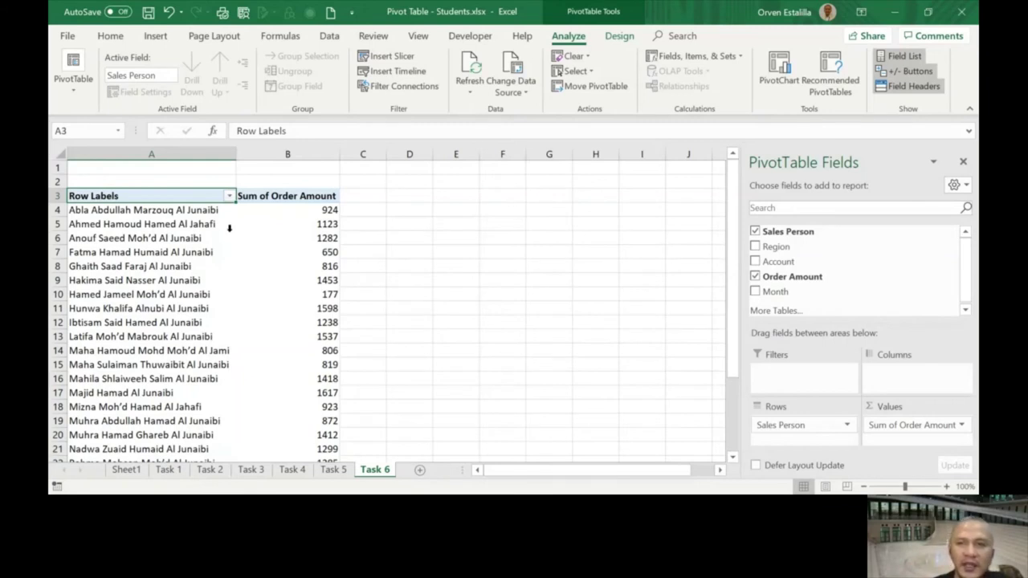
# Step: Insert a Clustered Bar PivotChart of Order Amount per Sales Person
pyautogui.click(778, 86)
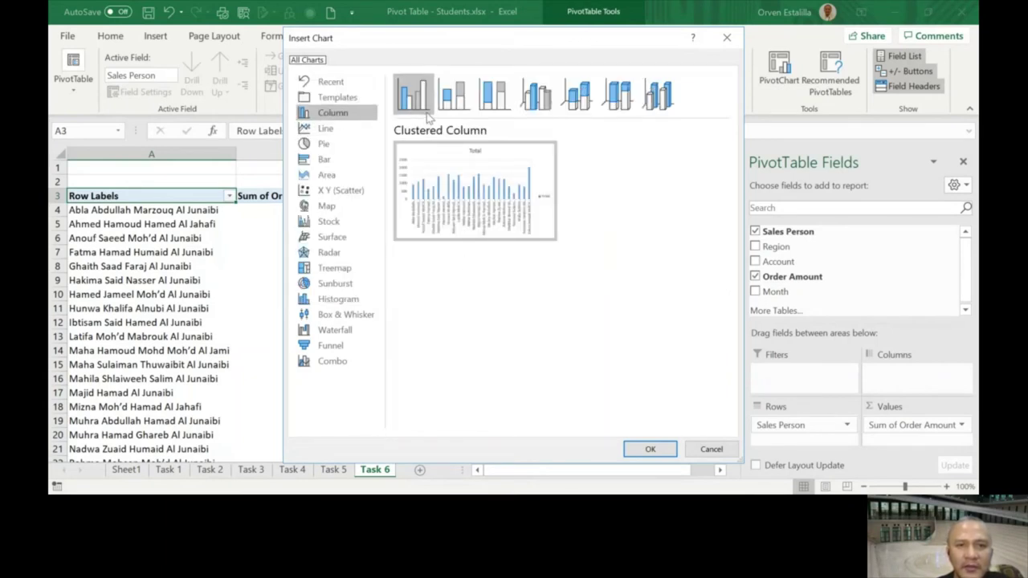
pyautogui.click(337, 161)
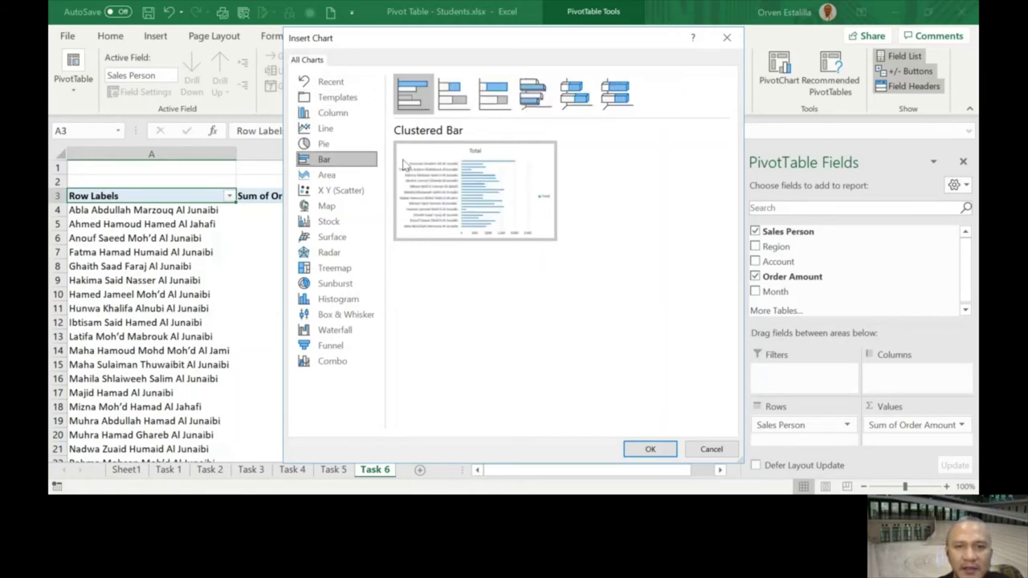
pyautogui.moveTo(405, 165)
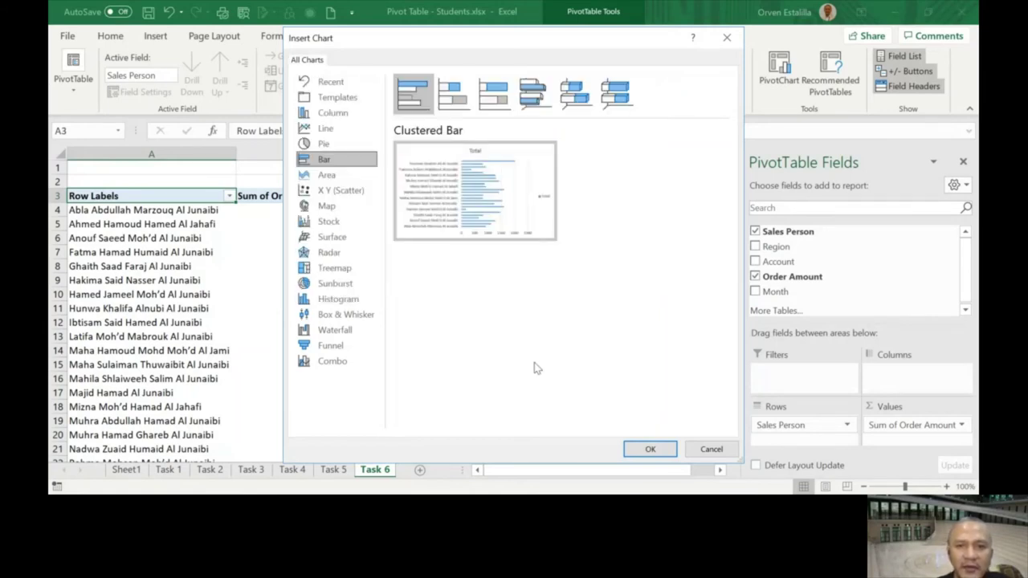
pyautogui.click(650, 450)
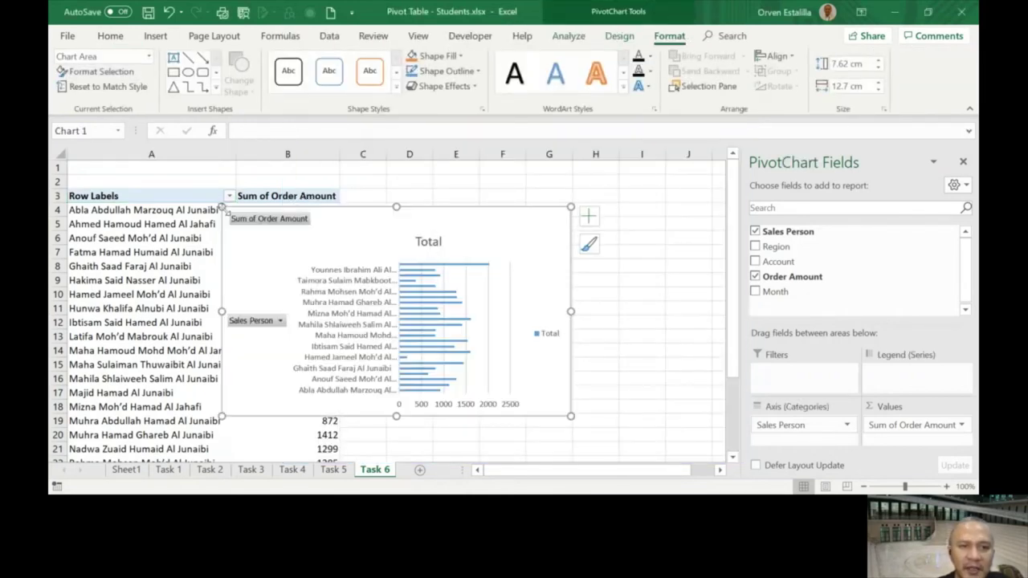
# Step: Resize and reposition the bar chart down to row 28 so all 24 sales persons are labeled
pyautogui.moveTo(223, 210); pyautogui.dragTo(189, 190)
pyautogui.moveTo(570, 417); pyautogui.dragTo(665, 455)
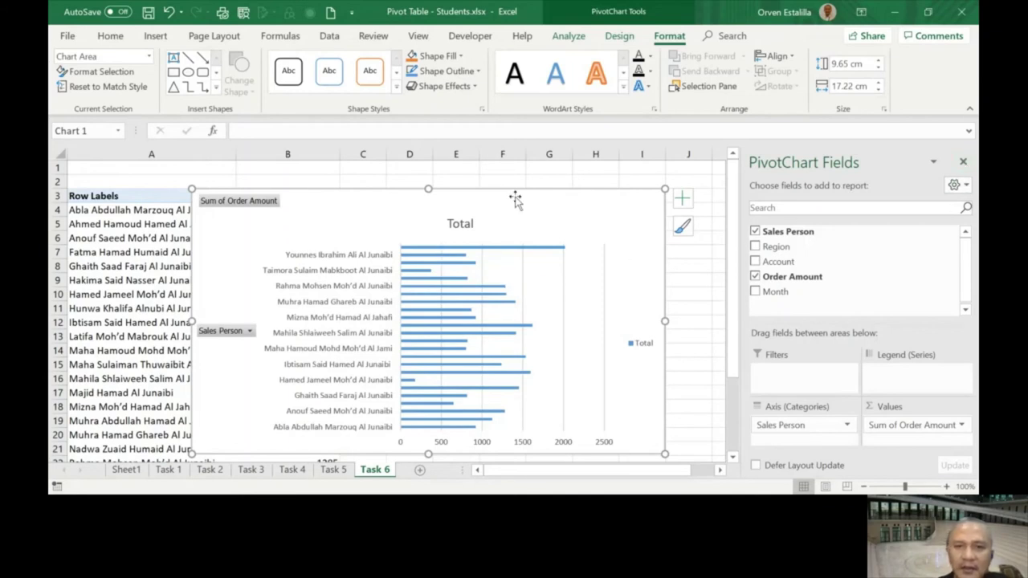
pyautogui.moveTo(428, 187); pyautogui.dragTo(423, 166)
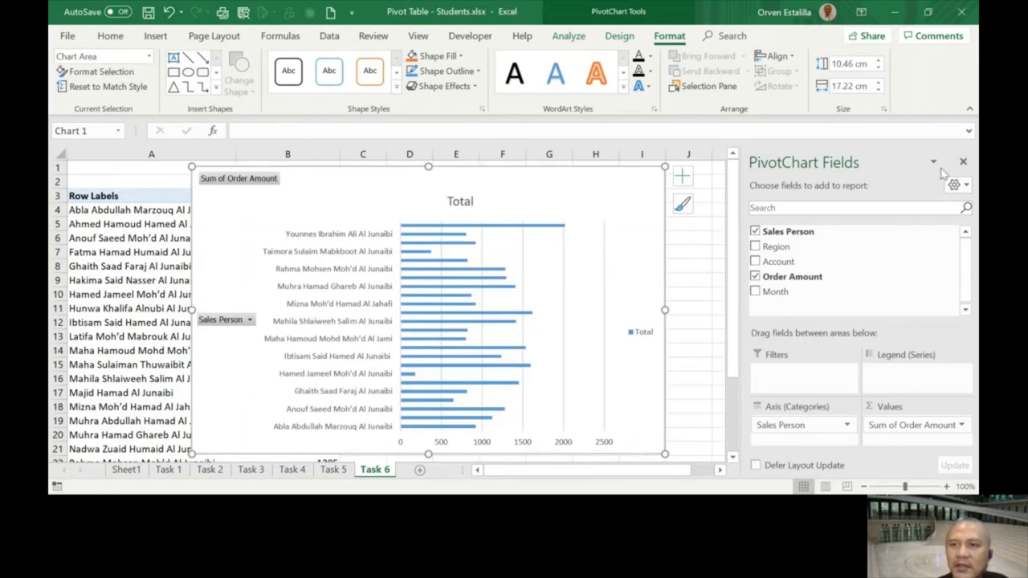
pyautogui.click(971, 112)
pyautogui.moveTo(191, 387); pyautogui.dragTo(143, 230)
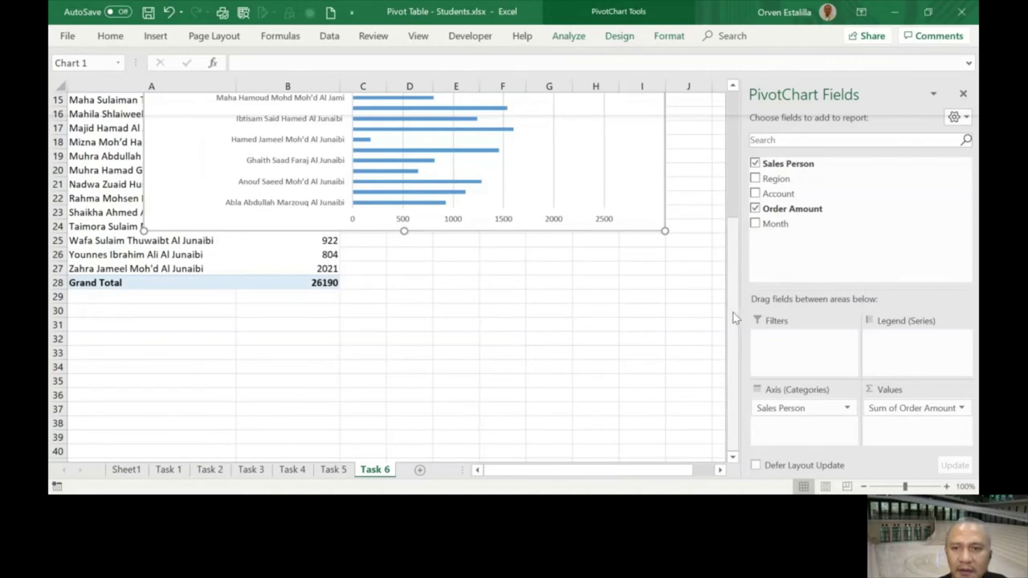
pyautogui.moveTo(735, 313); pyautogui.dragTo(735, 210)
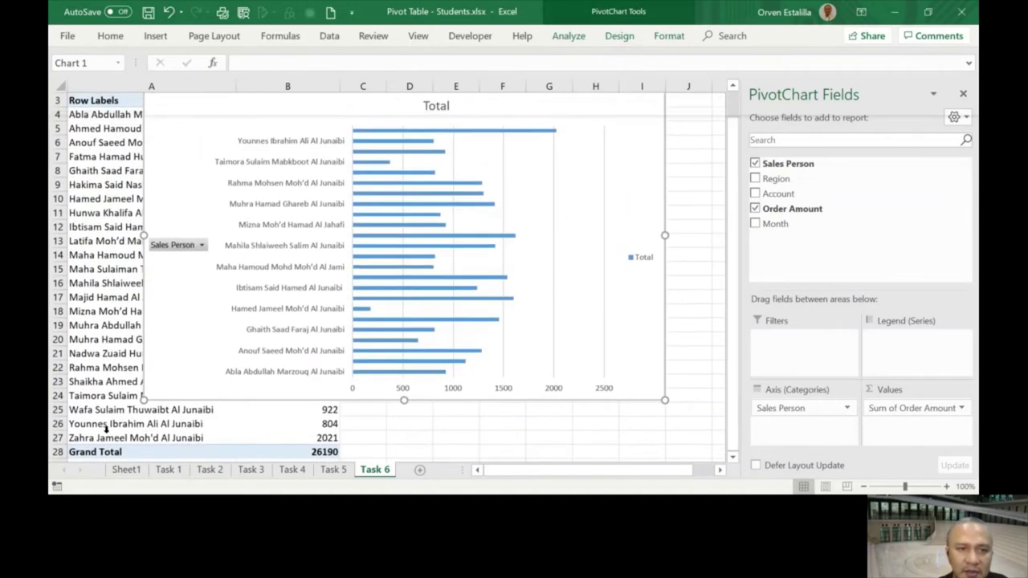
pyautogui.click(141, 406)
pyautogui.click(190, 388)
pyautogui.moveTo(143, 402); pyautogui.dragTo(137, 451)
pyautogui.moveTo(737, 277)
pyautogui.mouseDown()
pyautogui.moveTo(737, 246)
pyautogui.moveTo(737, 291)
pyautogui.mouseUp()
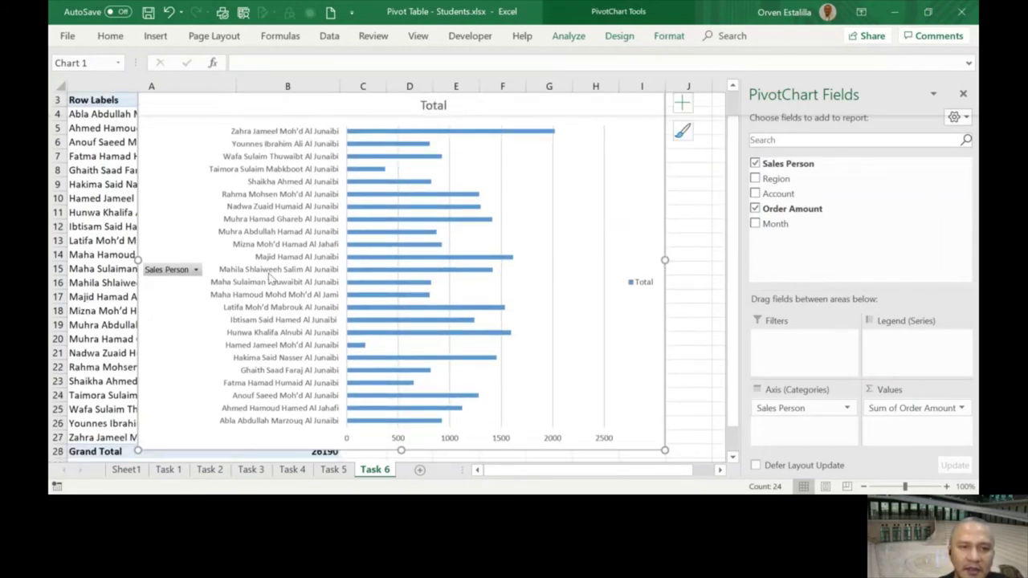
# Step: Filter the Sales Person field to only the first three salespeople in the list
pyautogui.click(194, 270)
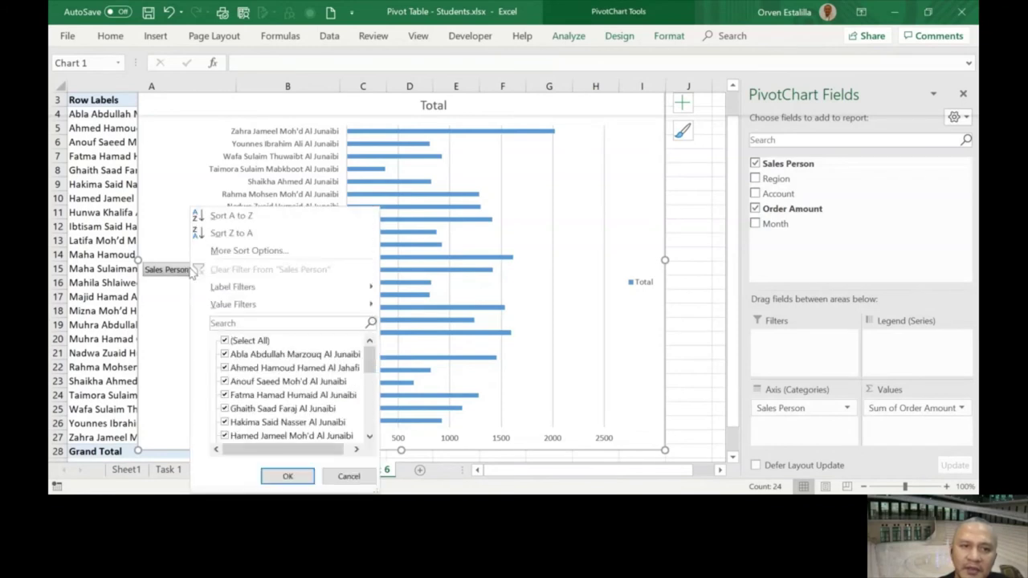
pyautogui.click(226, 341)
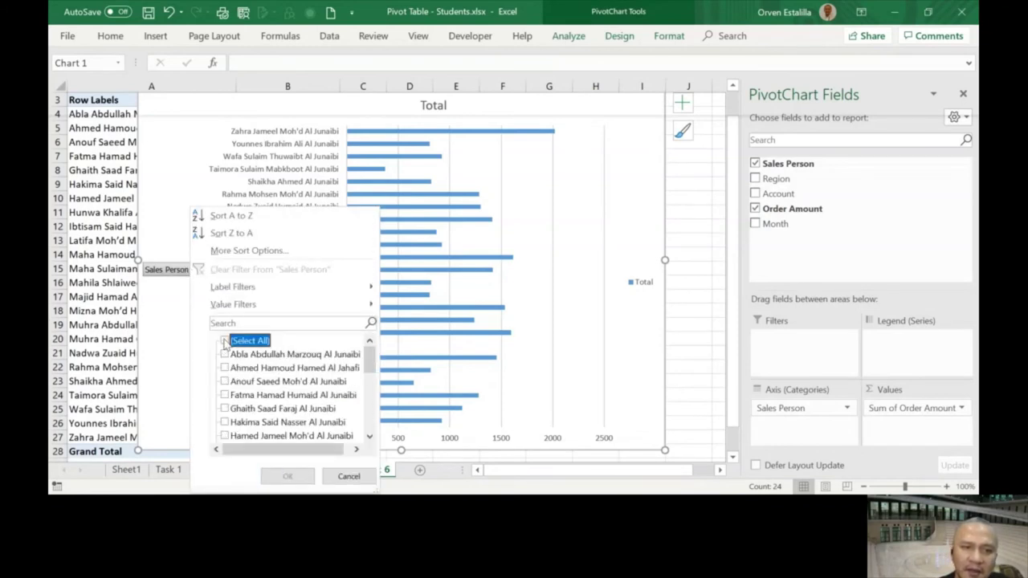
pyautogui.click(225, 355)
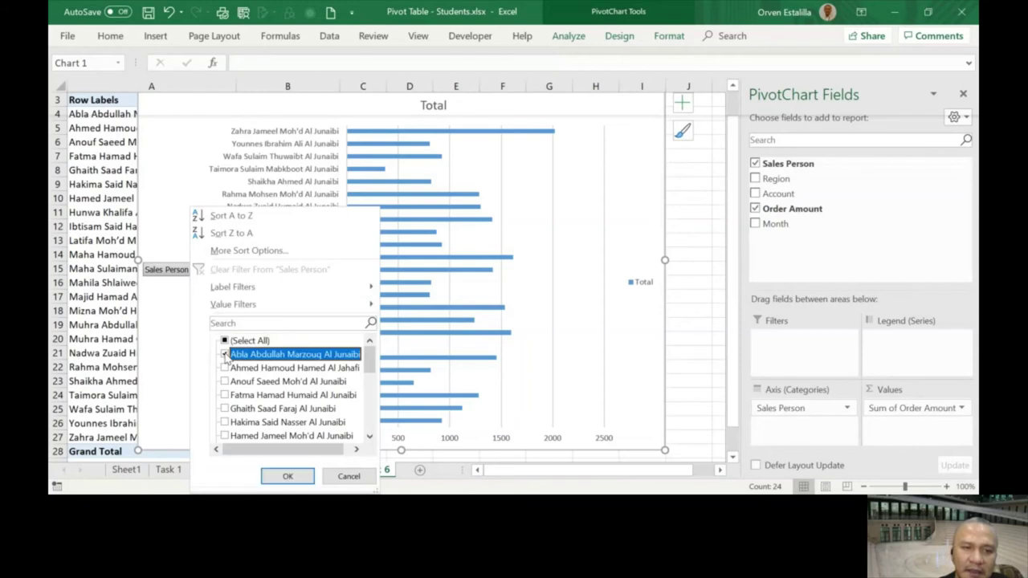
pyautogui.click(286, 475)
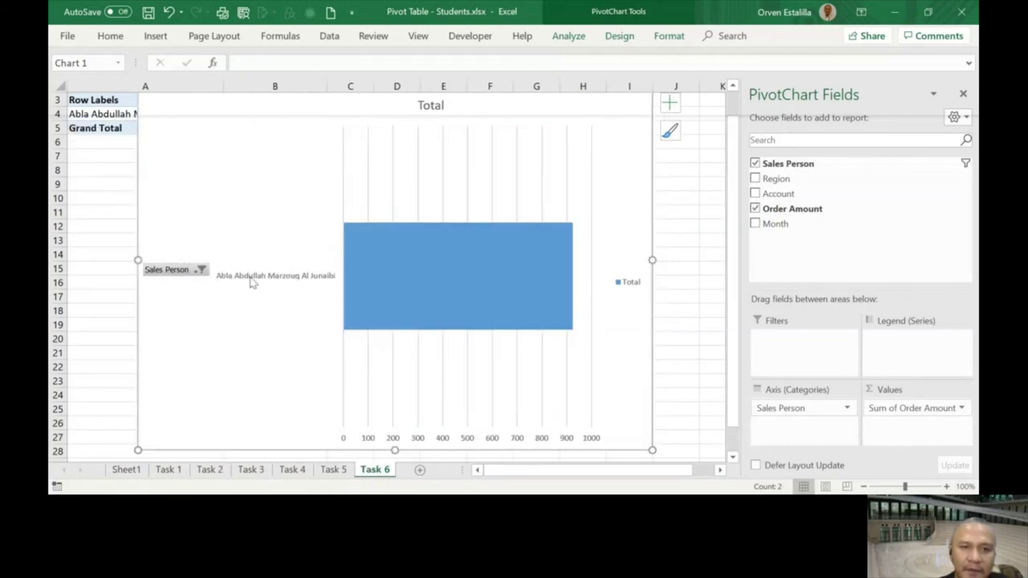
pyautogui.click(200, 270)
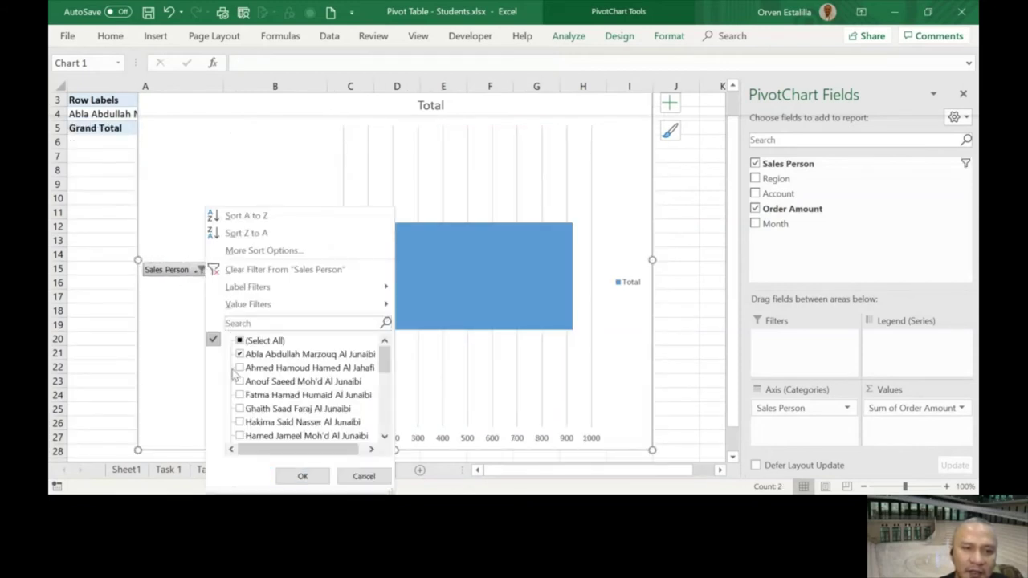
pyautogui.click(241, 368)
pyautogui.click(241, 381)
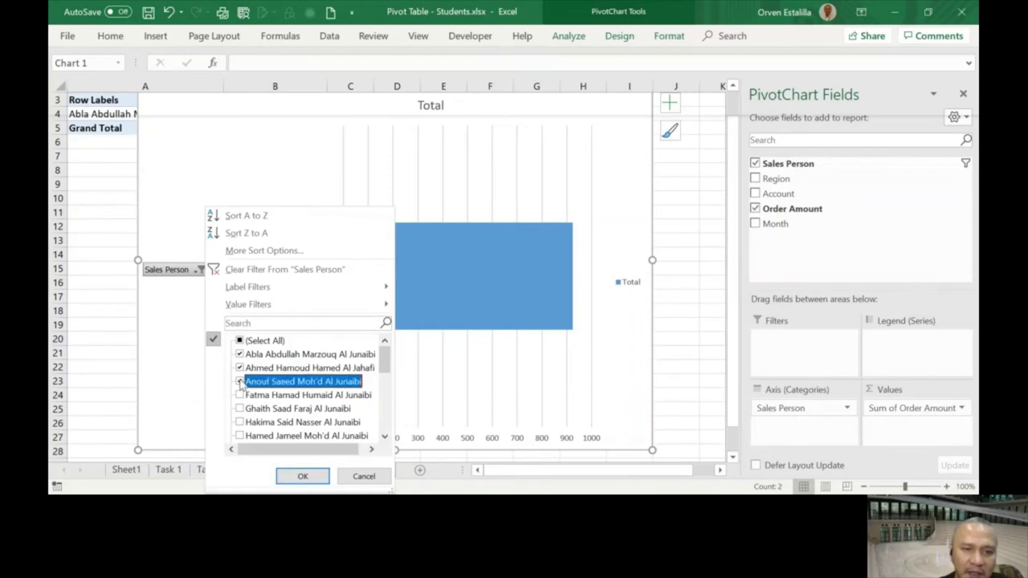
pyautogui.click(303, 476)
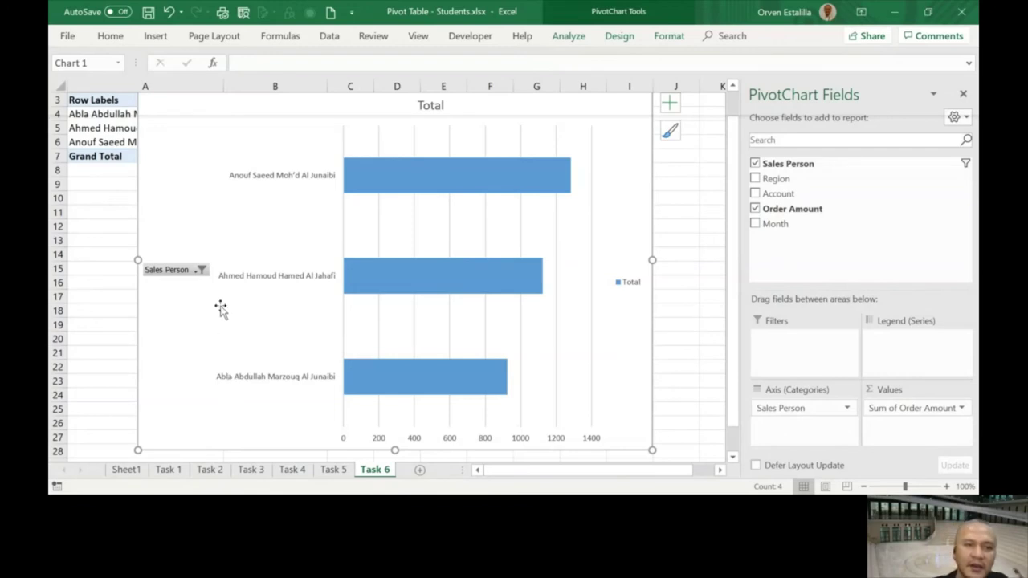
# Step: Apply a Top 10 value filter on Sales Person set to top 3 Items by Sum of Order Amount
pyautogui.click(202, 270)
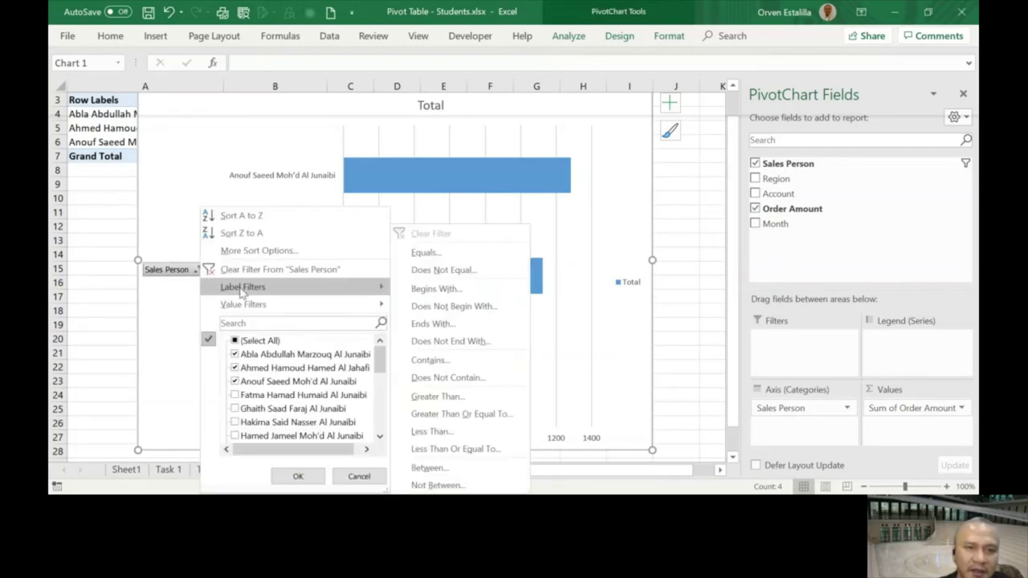
pyautogui.moveTo(252, 309)
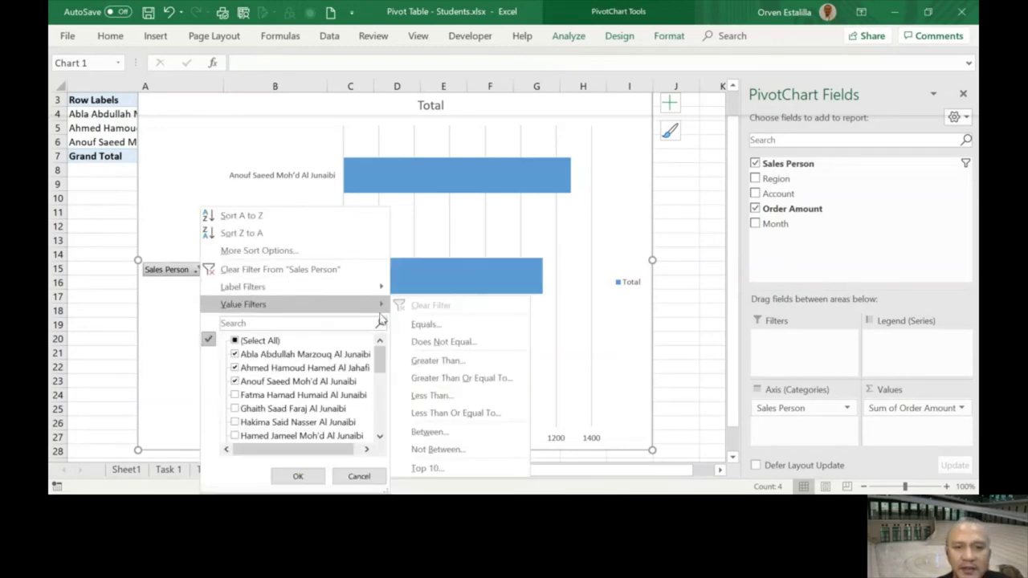
pyautogui.click(425, 469)
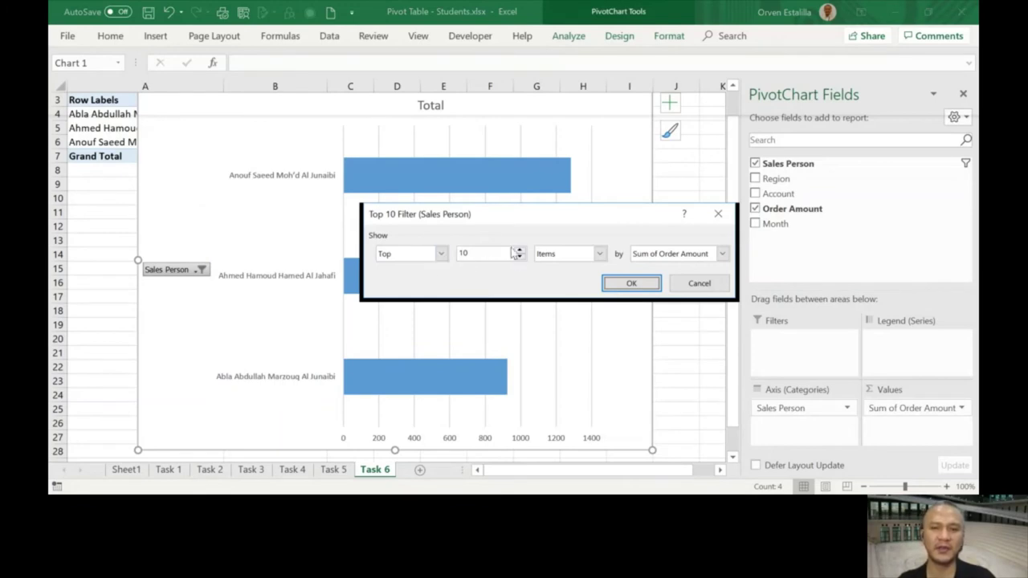
pyautogui.click(487, 251)
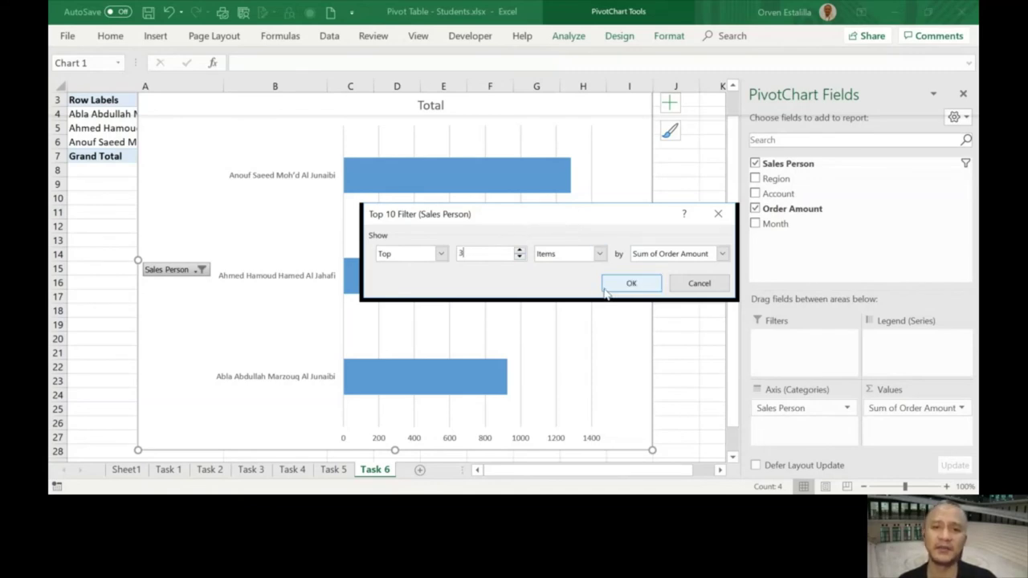
pyautogui.click(631, 283)
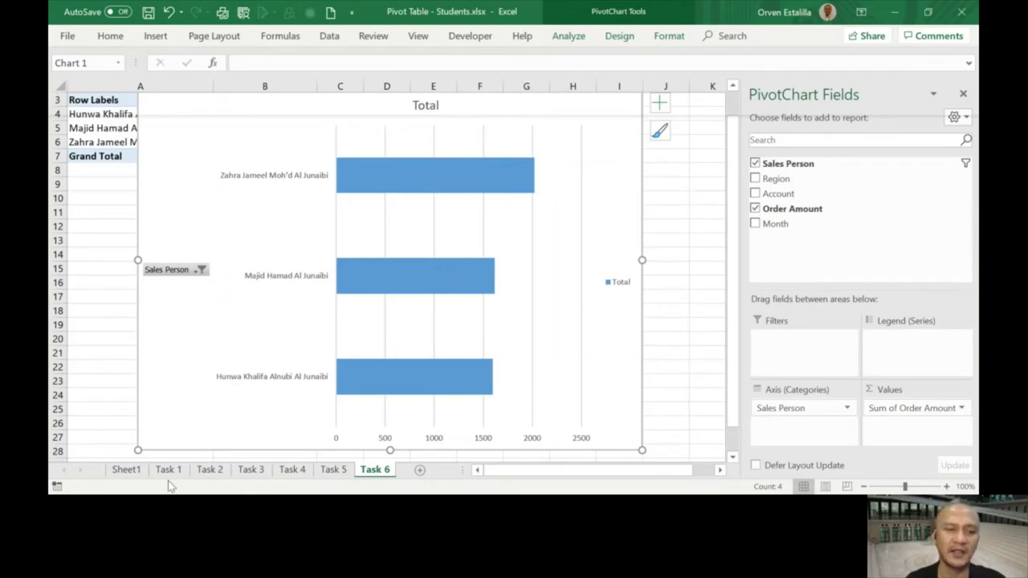
# Step: On Sheet1 with the sales data, set the ribbon display to Show Tabs and Commands
pyautogui.click(125, 471)
pyautogui.hscroll(2, 808, 404)
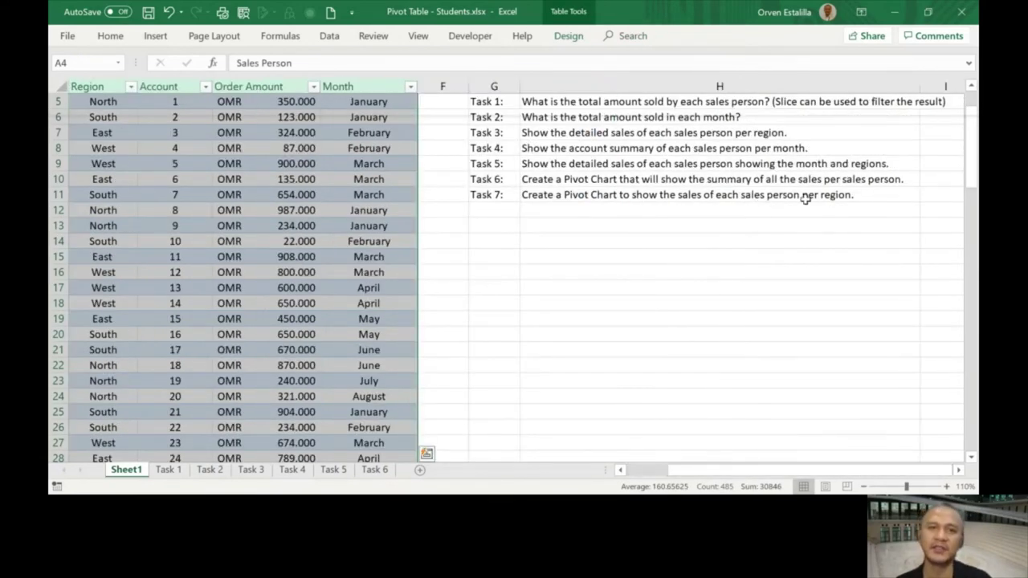
pyautogui.moveTo(735, 470); pyautogui.dragTo(657, 476)
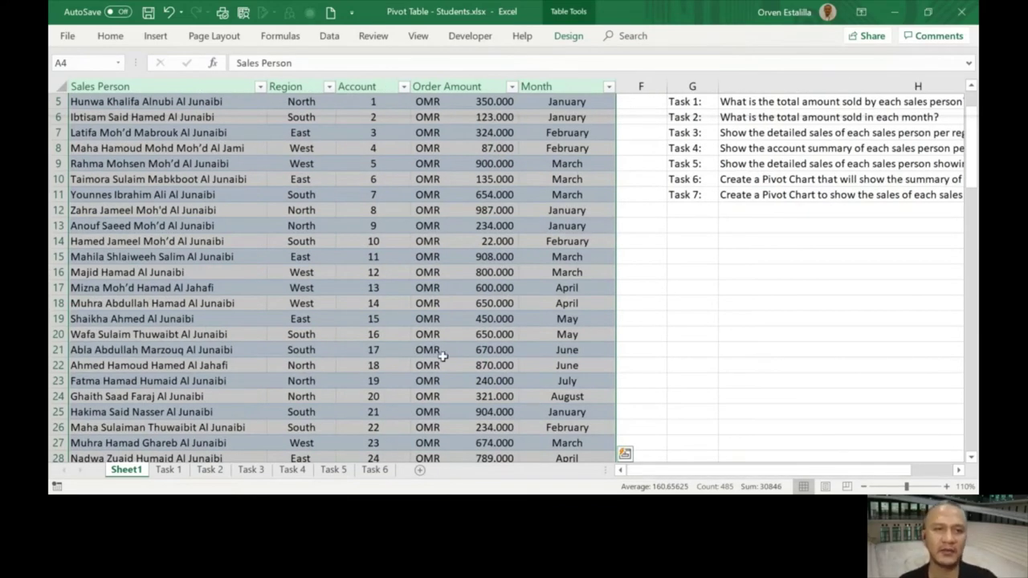
pyautogui.click(862, 13)
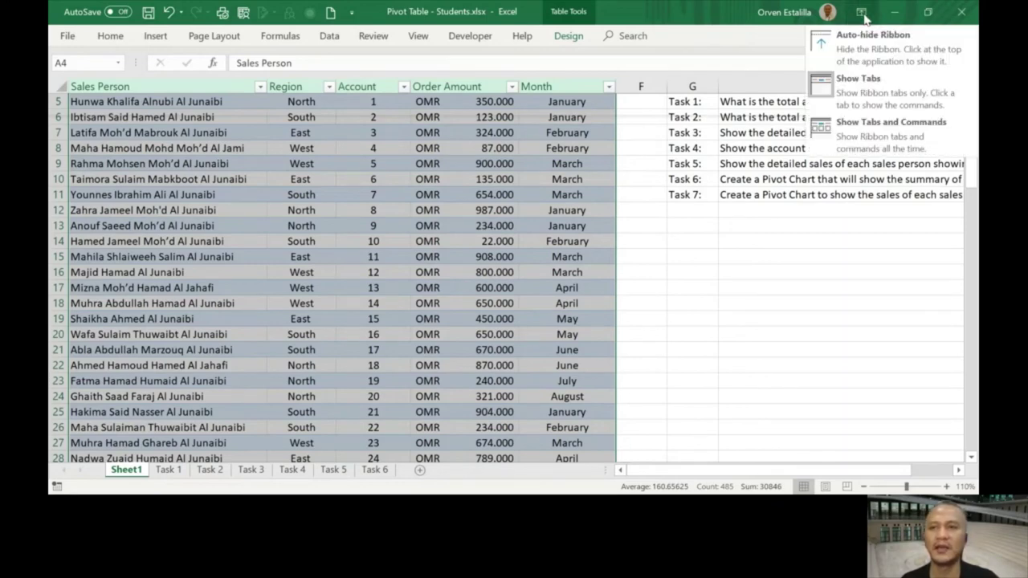
pyautogui.click(878, 140)
# Step: Insert a new PivotTable from Table1 on a new worksheet
pyautogui.click(151, 38)
pyautogui.click(74, 68)
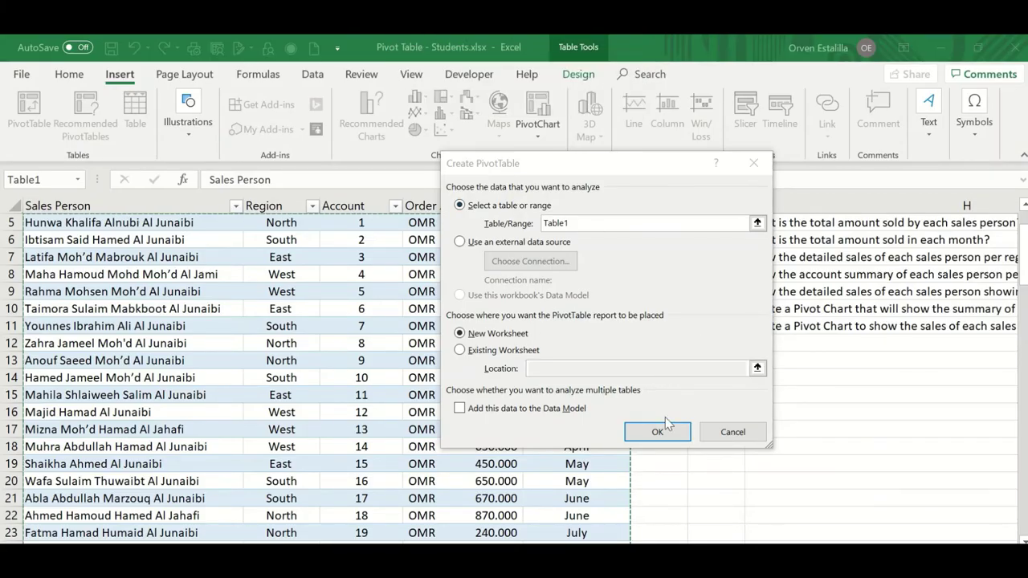
pyautogui.click(657, 434)
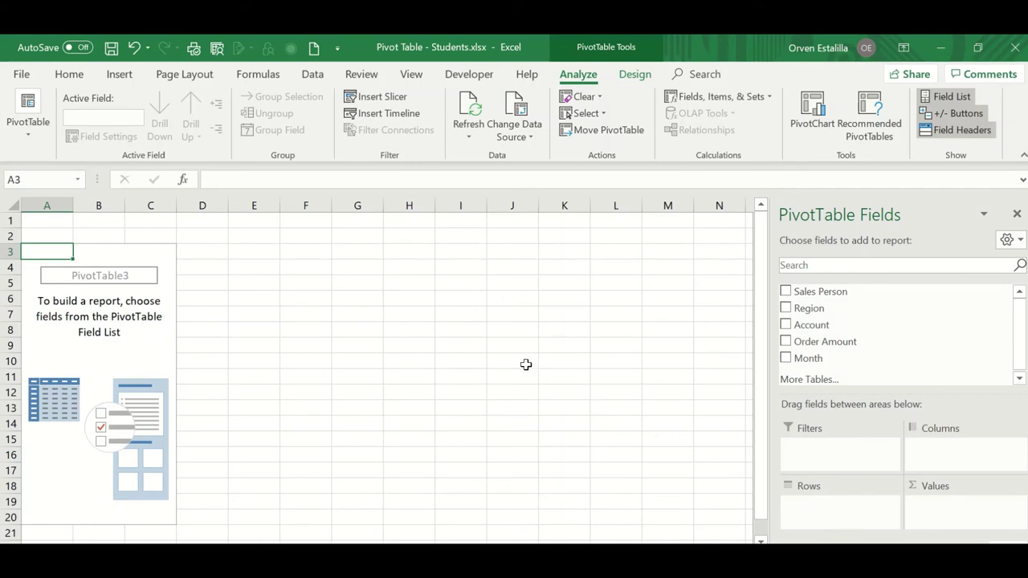
# Step: Add Sales Person as rows, Region as columns and Sum of Order Amount as values
pyautogui.moveTo(642, 40)
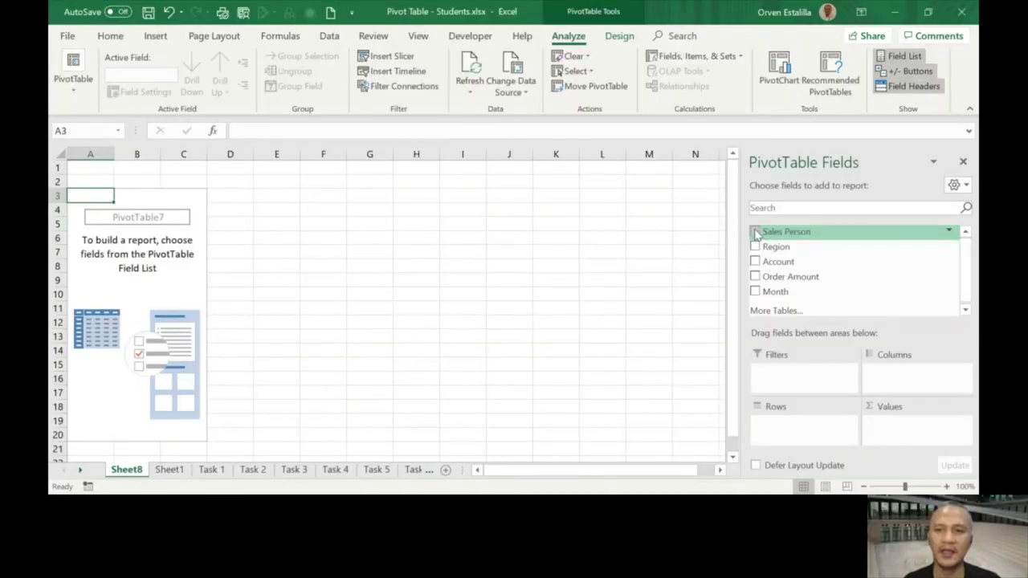
pyautogui.click(755, 232)
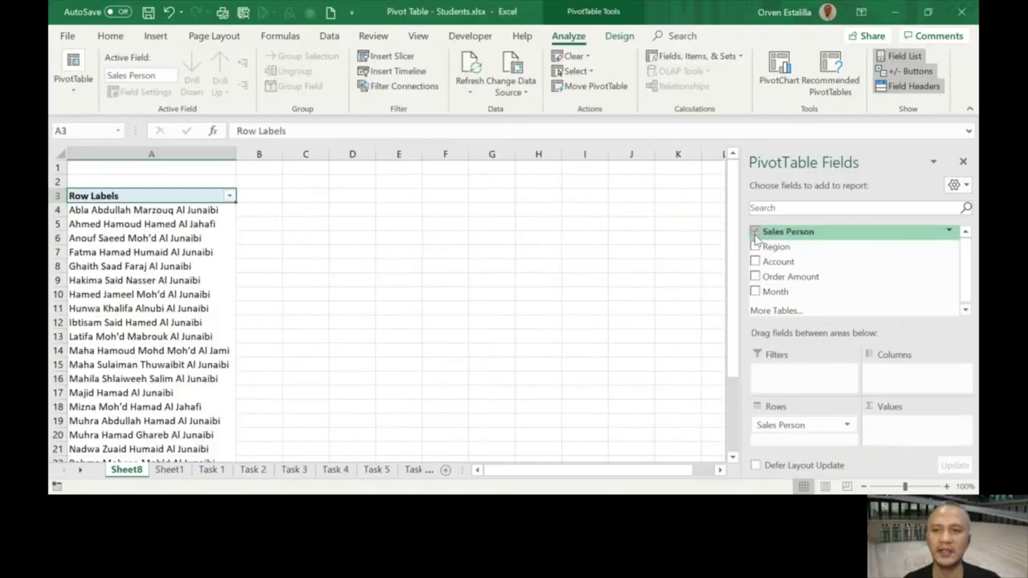
pyautogui.click(755, 247)
pyautogui.click(757, 278)
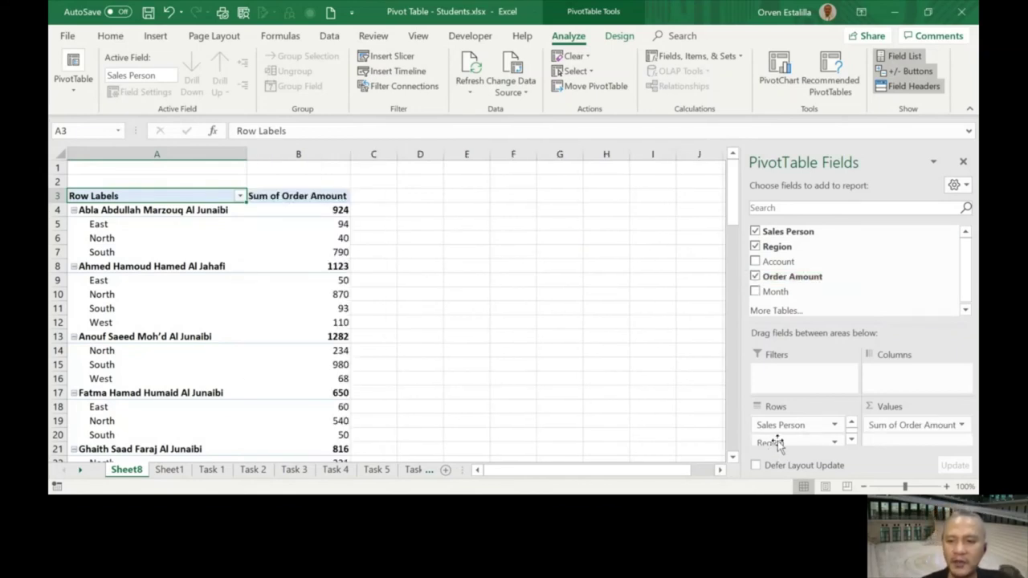
pyautogui.moveTo(771, 443); pyautogui.dragTo(879, 373)
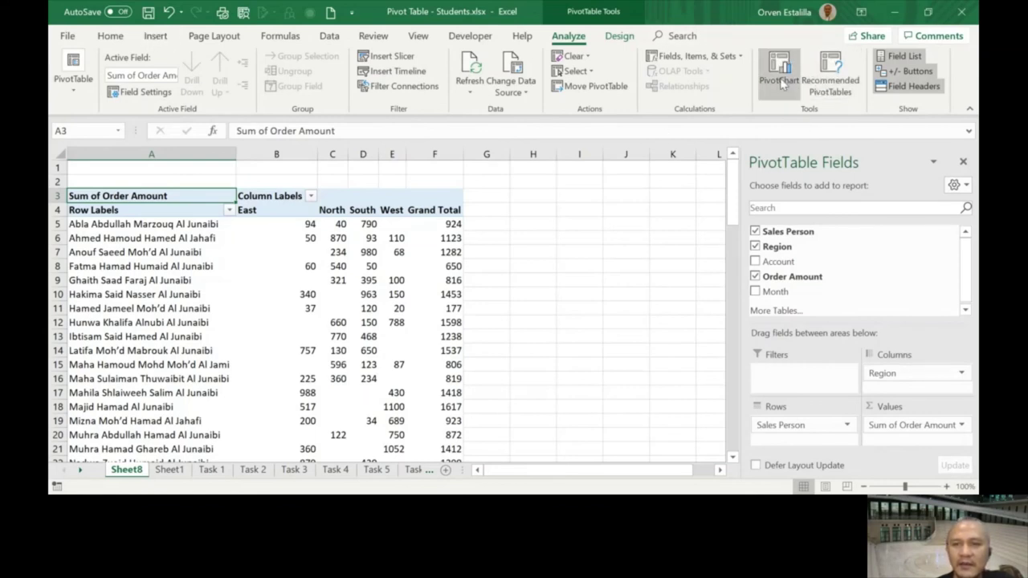
# Step: Insert a Clustered Column PivotChart and resize it larger over the pivot table
pyautogui.click(781, 79)
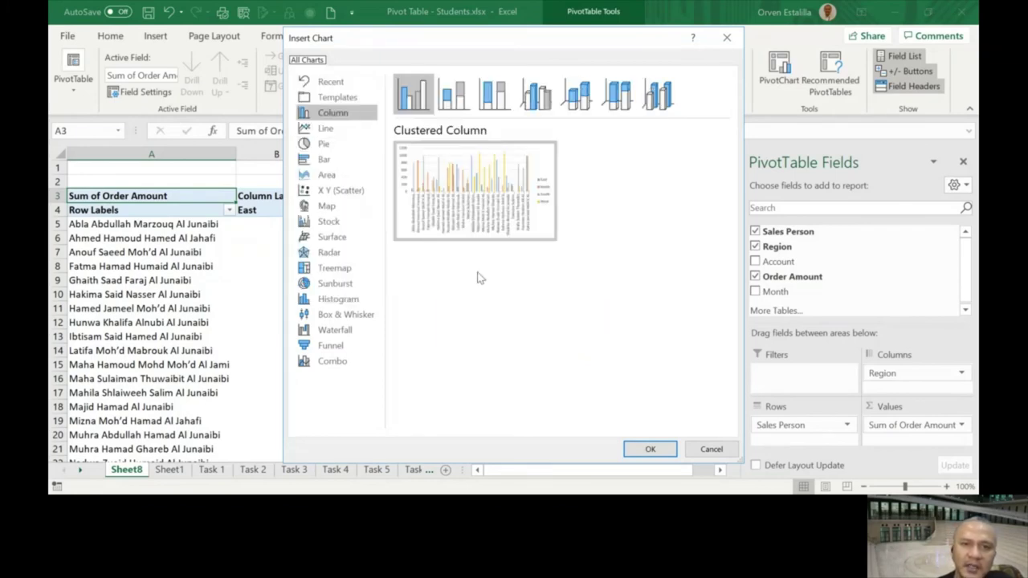
pyautogui.click(651, 449)
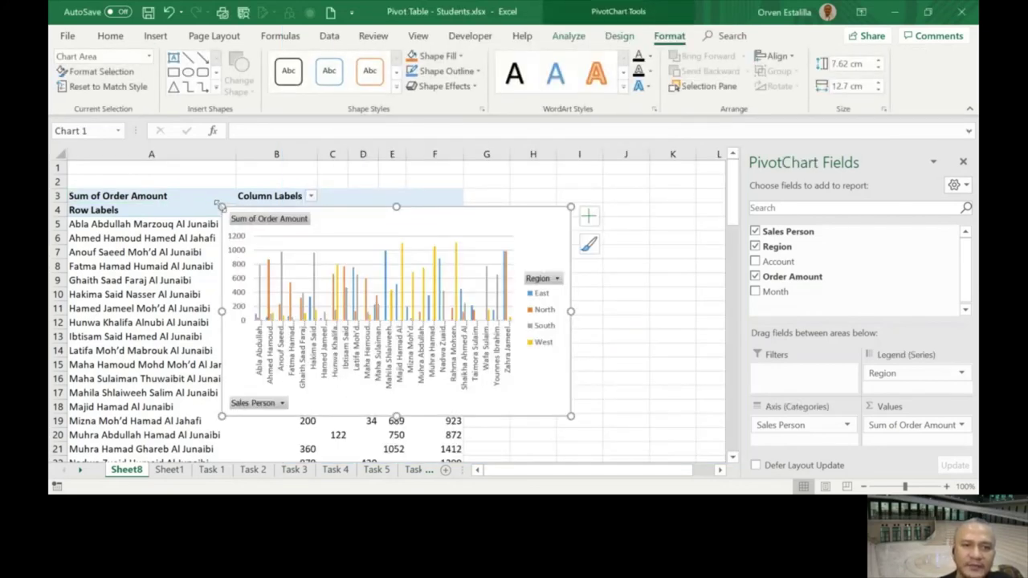
pyautogui.moveTo(221, 206); pyautogui.dragTo(155, 190)
pyautogui.moveTo(571, 415); pyautogui.dragTo(641, 434)
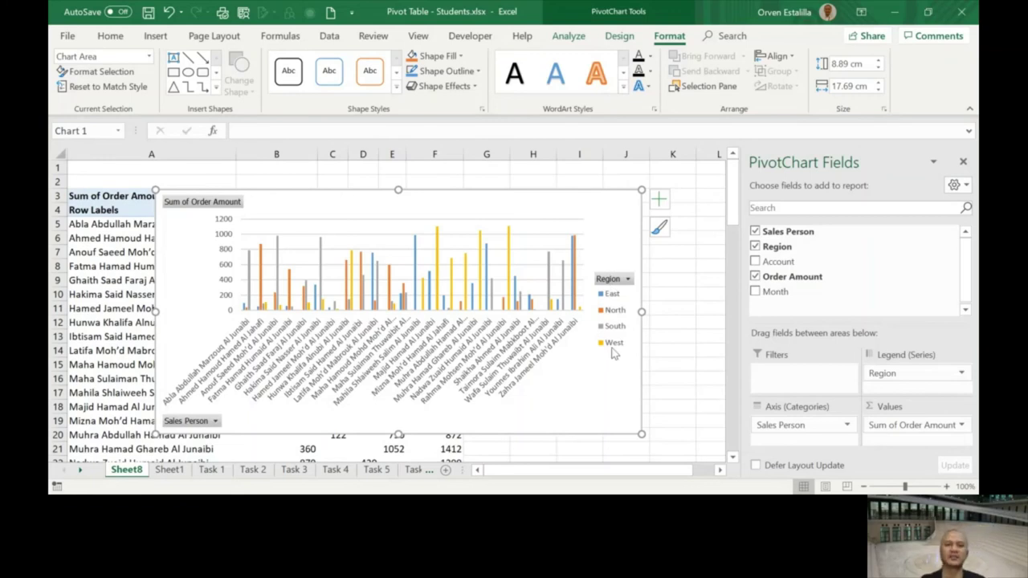
# Step: Filter the chart's Region legend to show only North
pyautogui.click(627, 279)
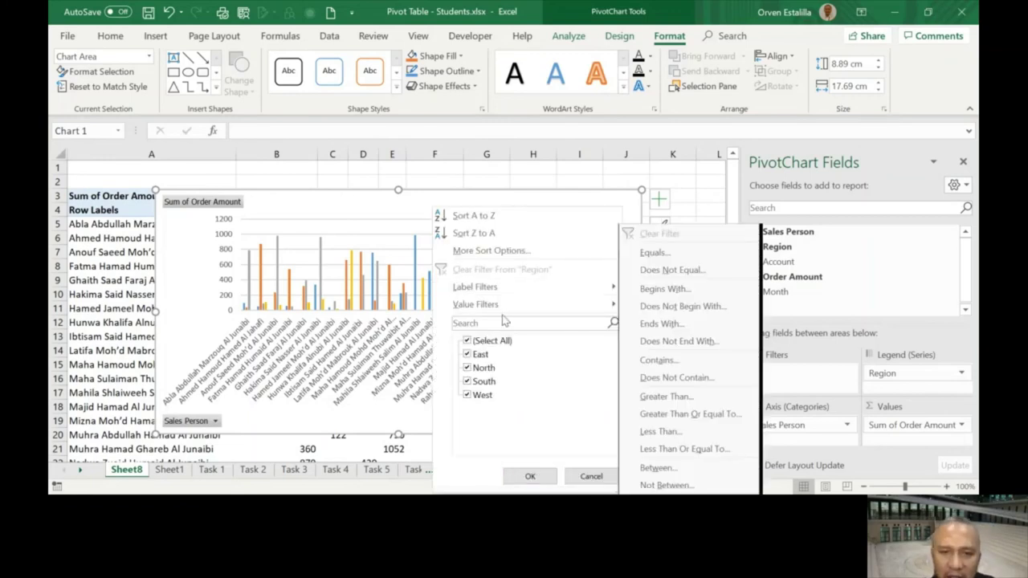
pyautogui.click(467, 340)
pyautogui.click(467, 368)
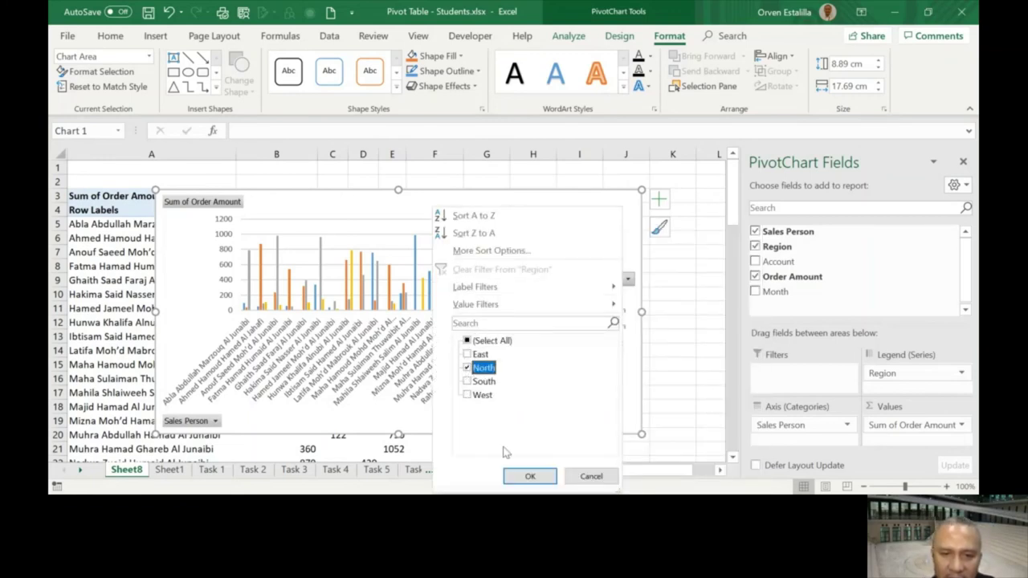
pyautogui.click(530, 476)
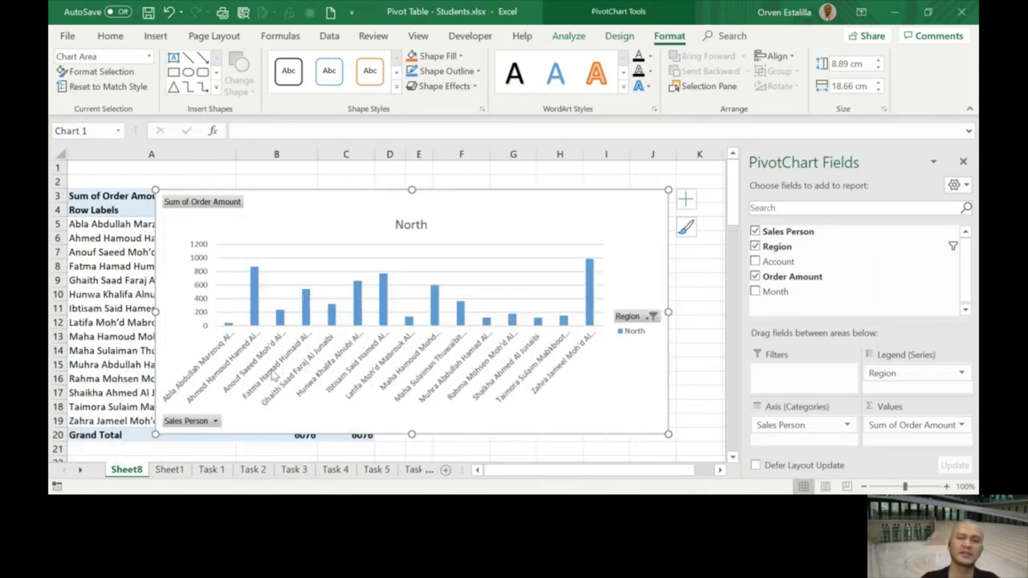